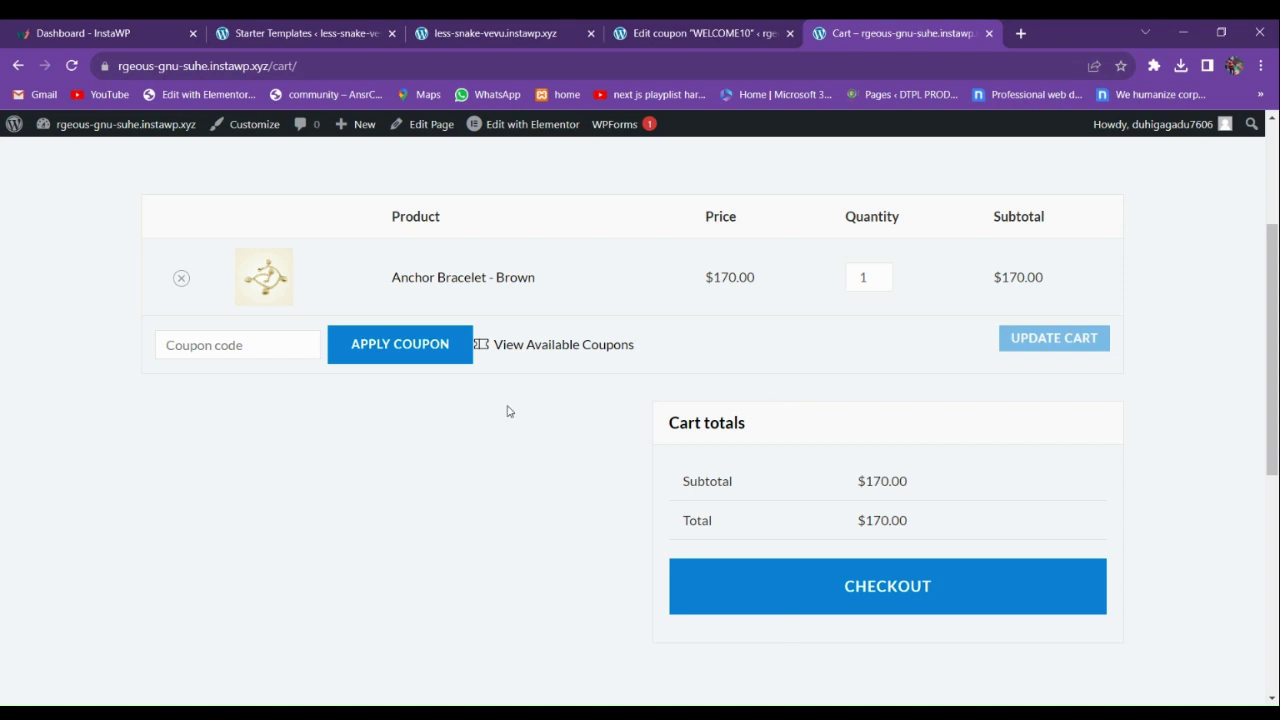
# - Check the cart's available coupons (welcome10, discount15), then return to the DNK homepage
pyautogui.click(540, 345)
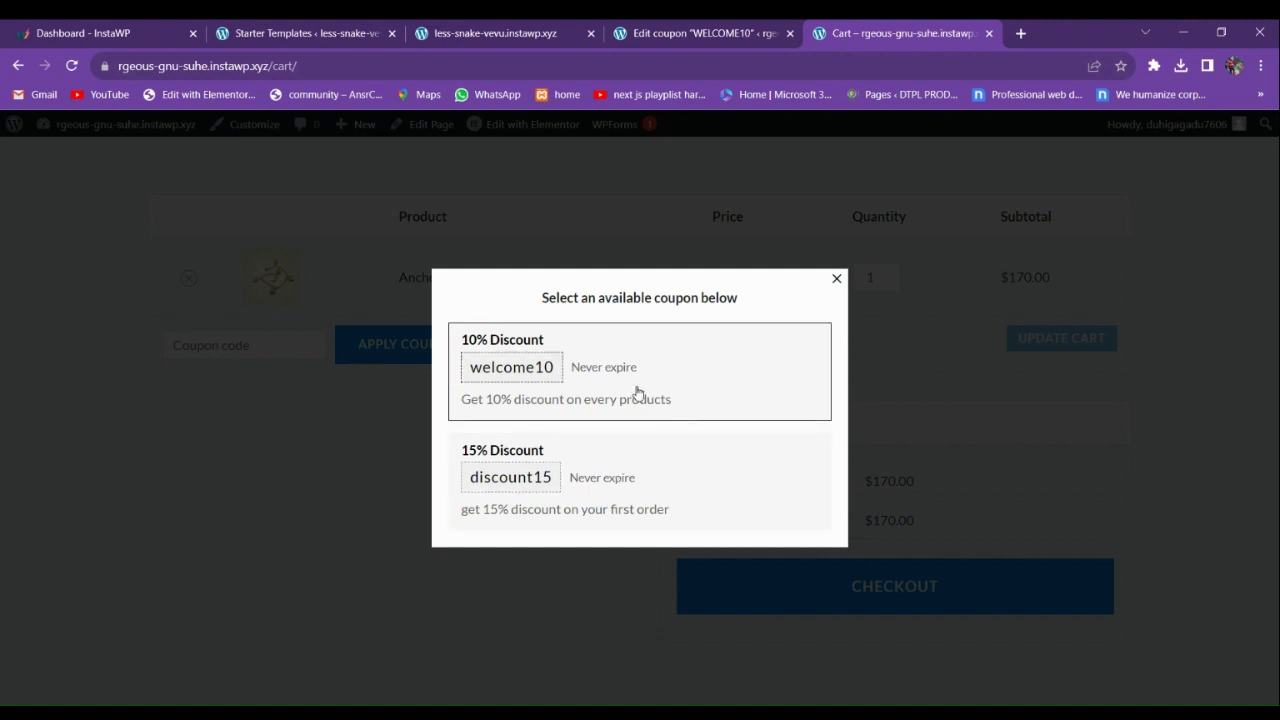
pyautogui.click(837, 279)
pyautogui.scroll(2, 584, 393)
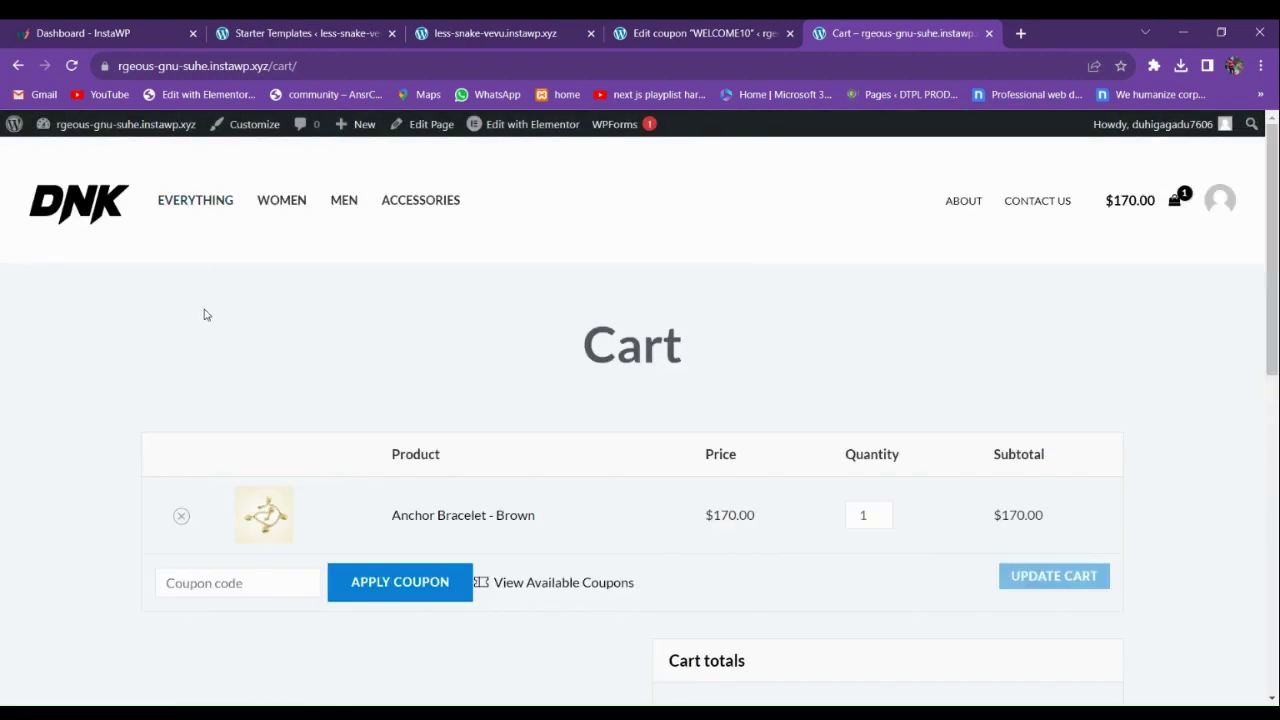
pyautogui.click(100, 208)
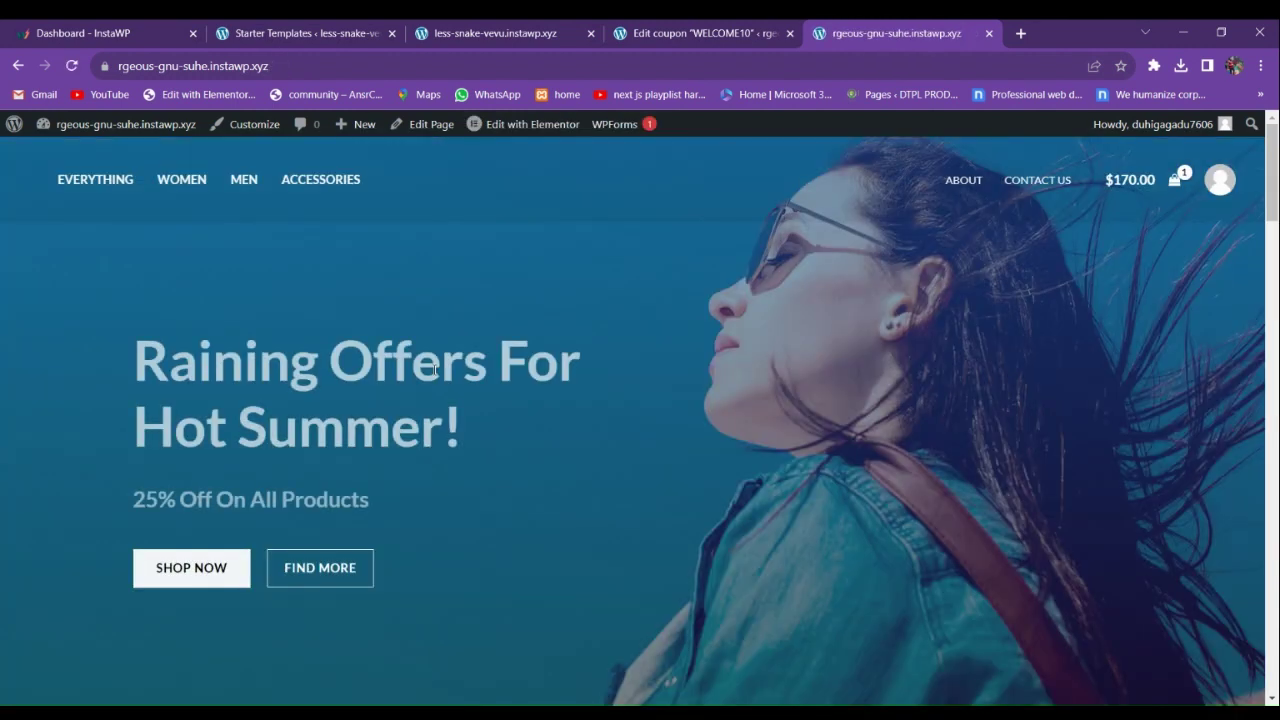
# - Add Basic Gray Jeans ($150.00) from EVERYTHING to the cart and view the $320.00 cart
pyautogui.click(128, 205)
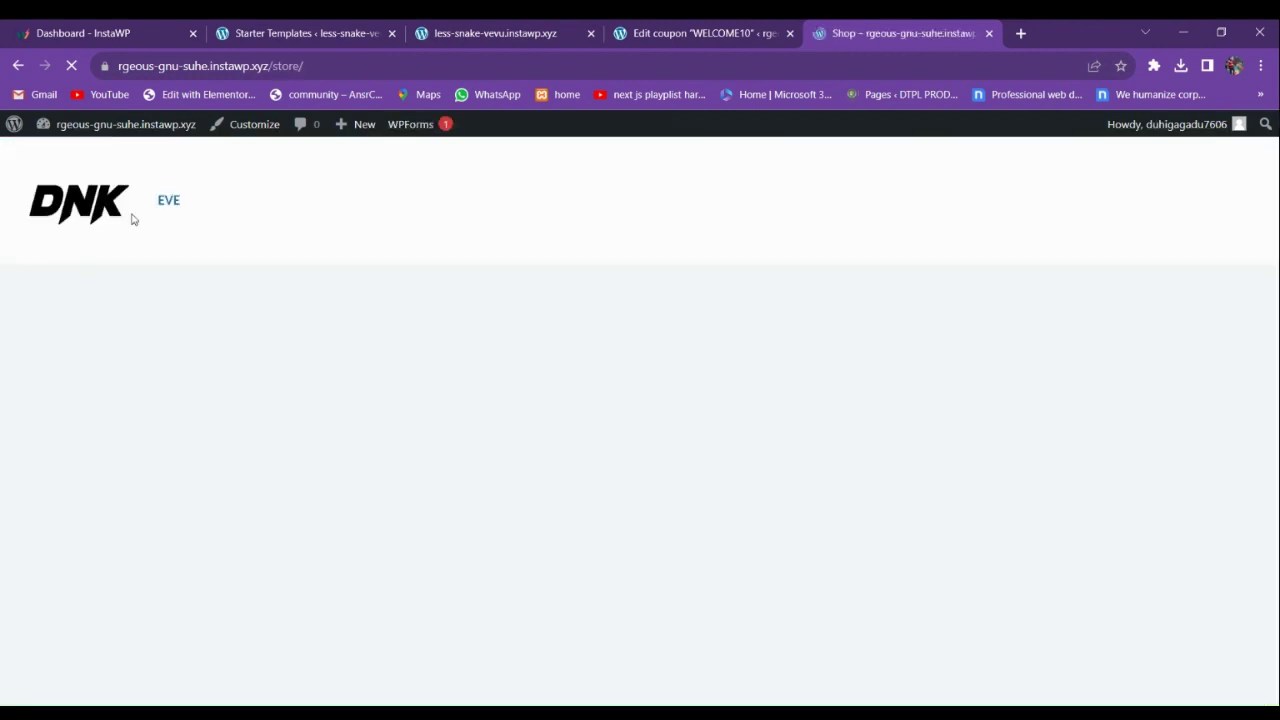
pyautogui.scroll(-2, 500, 308)
pyautogui.click(778, 464)
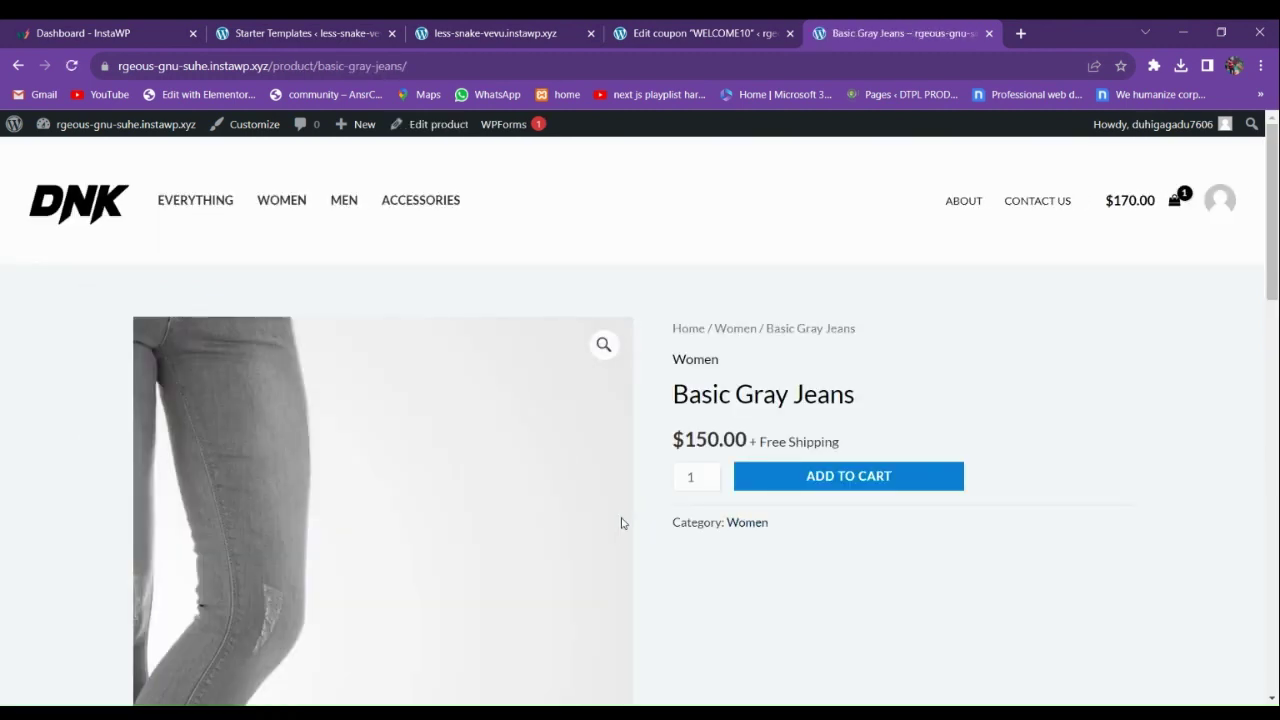
pyautogui.click(783, 477)
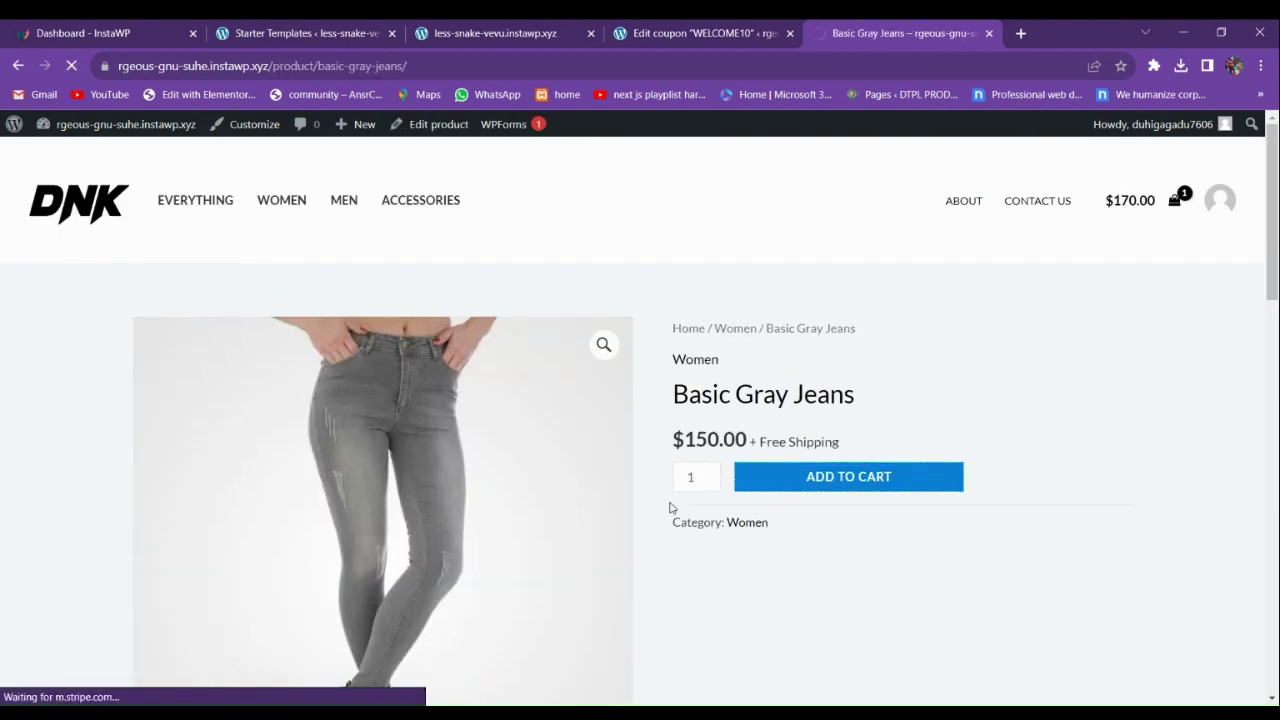
pyautogui.scroll(-2, 680, 497)
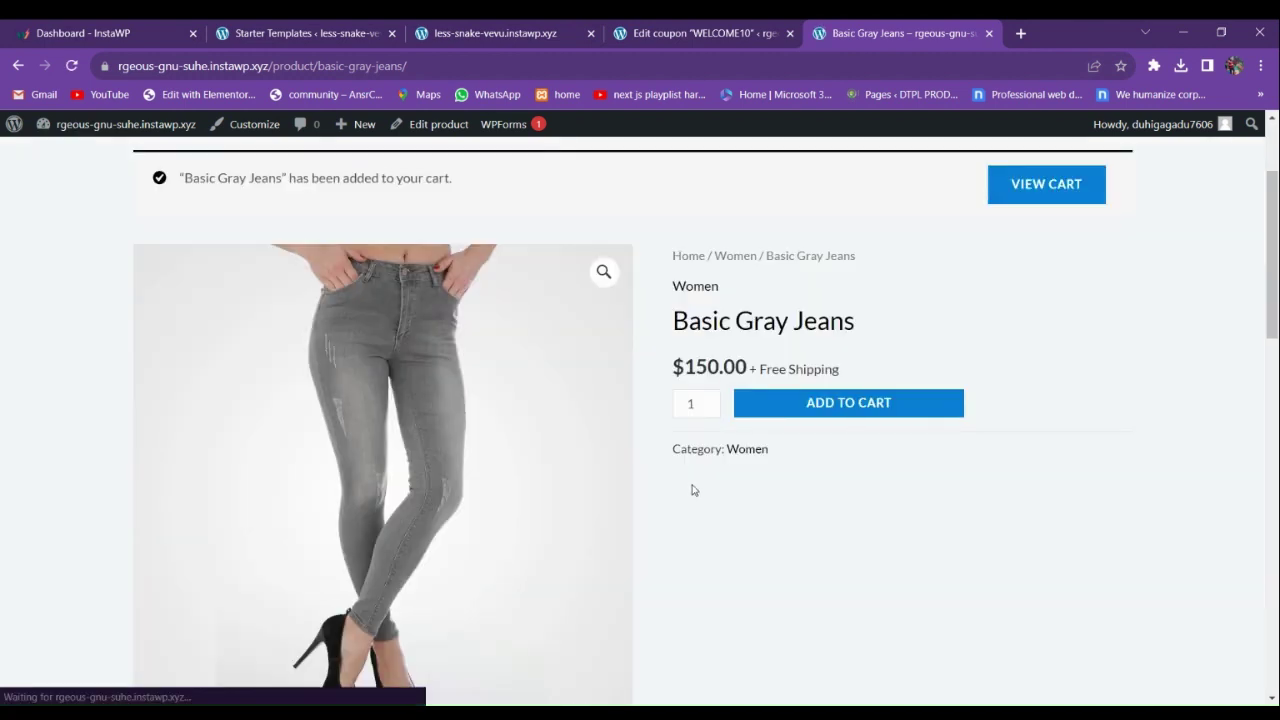
pyautogui.click(1052, 192)
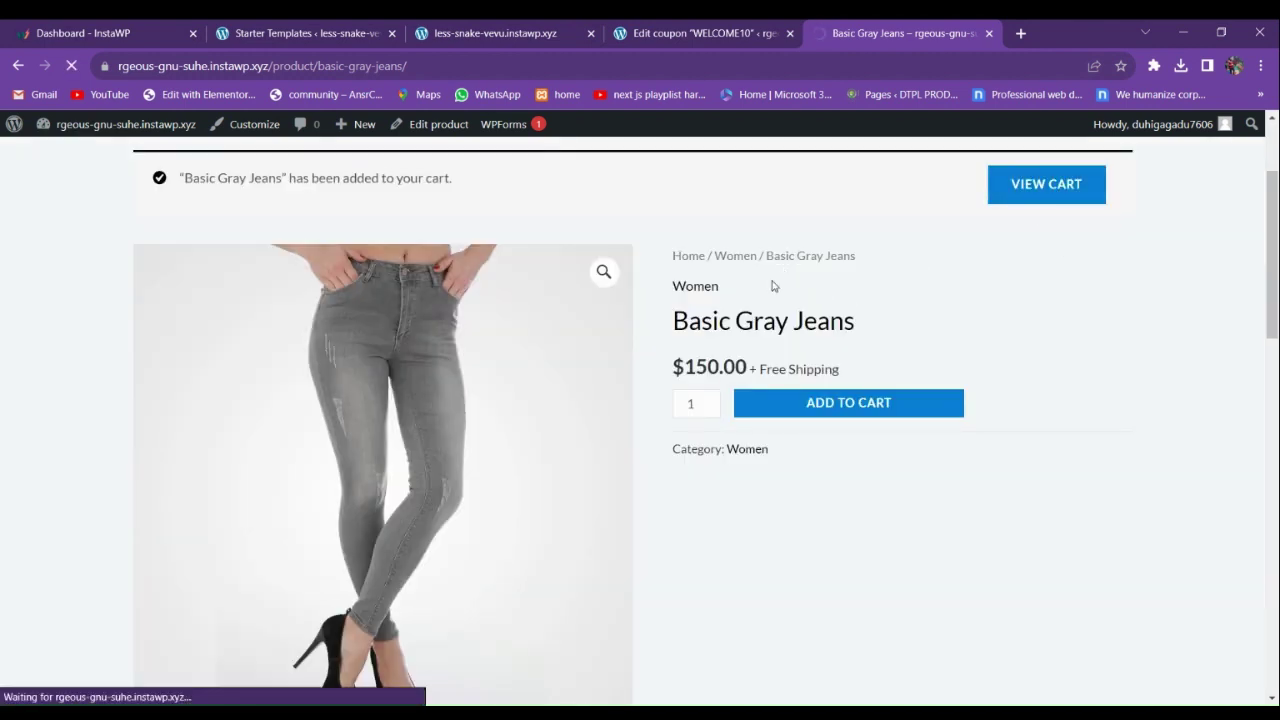
pyautogui.scroll(-3, 605, 450)
pyautogui.scroll(-3, 649, 486)
pyautogui.scroll(3, 649, 486)
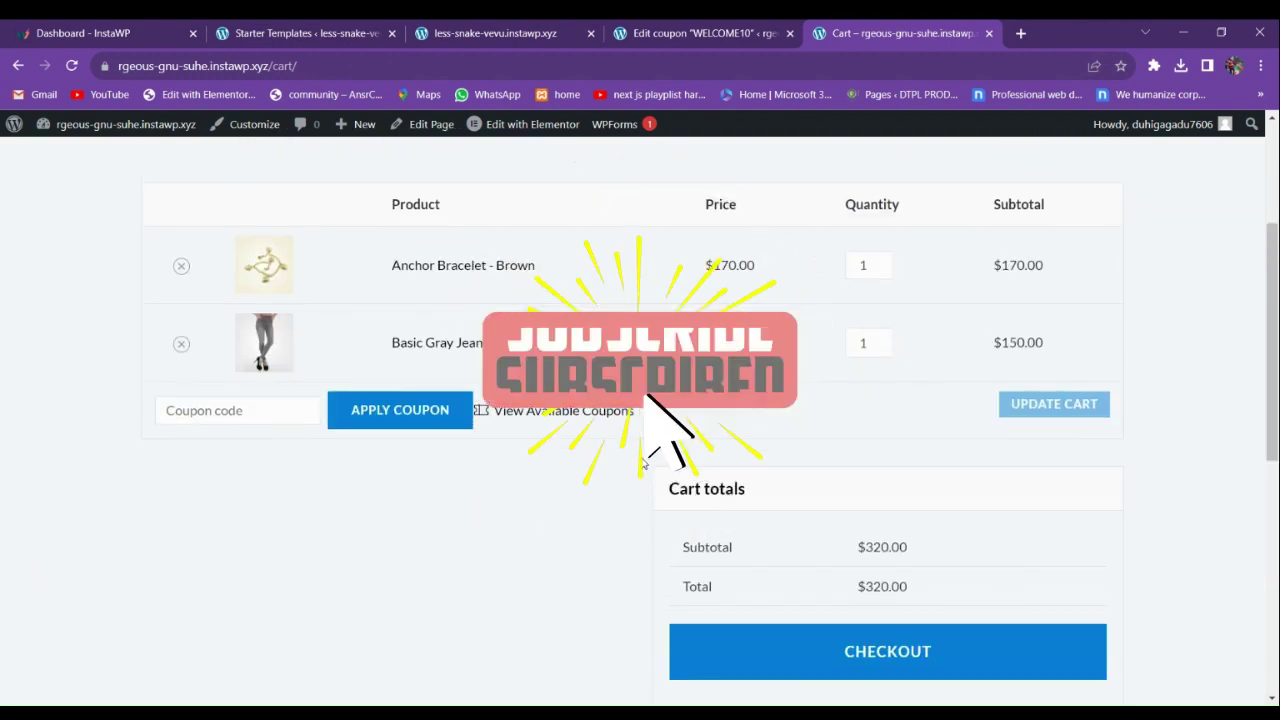
# - Apply coupon discount15 from the available-coupons list, dropping the cart to $272.00
pyautogui.scroll(2, 598, 445)
pyautogui.scroll(-3, 600, 433)
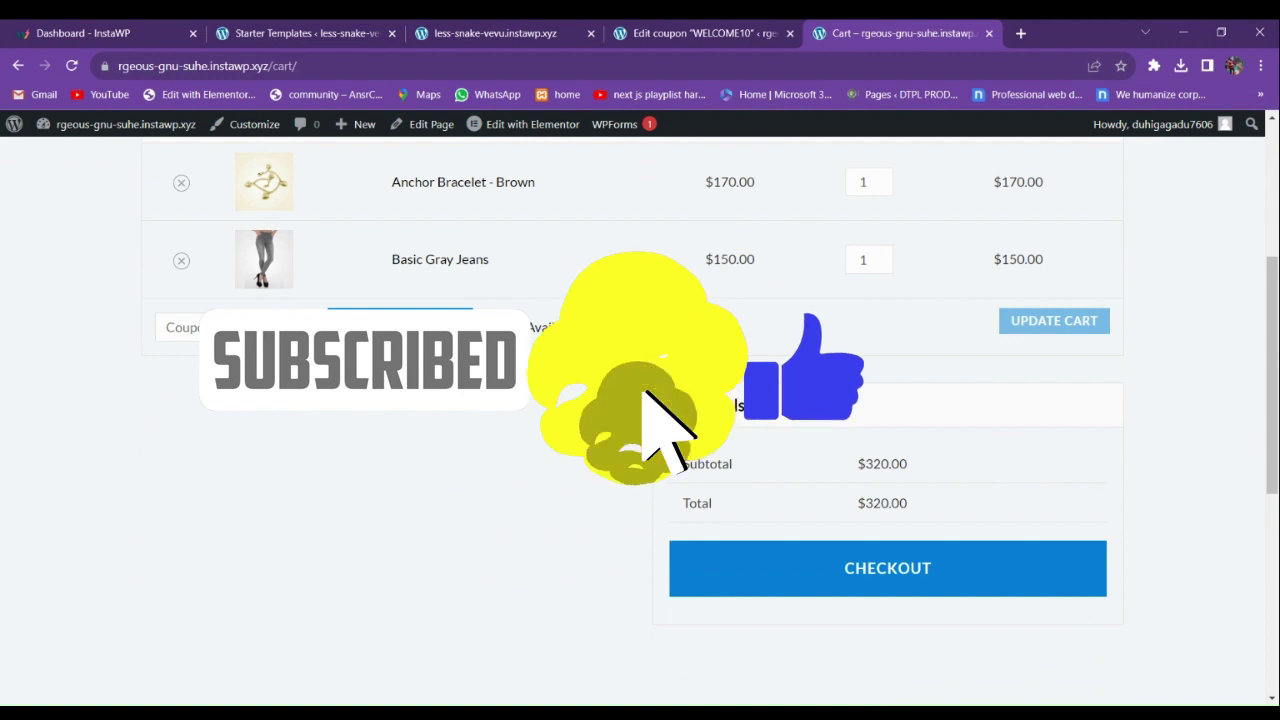
pyautogui.click(562, 328)
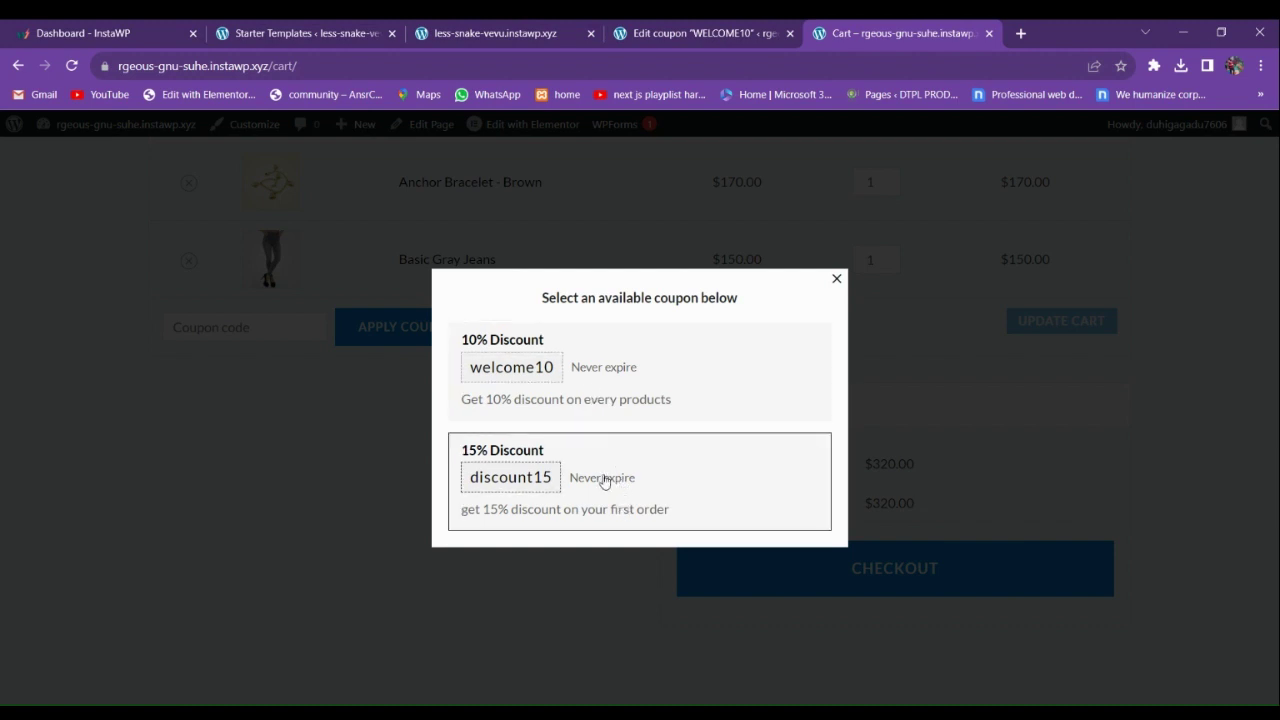
pyautogui.click(606, 481)
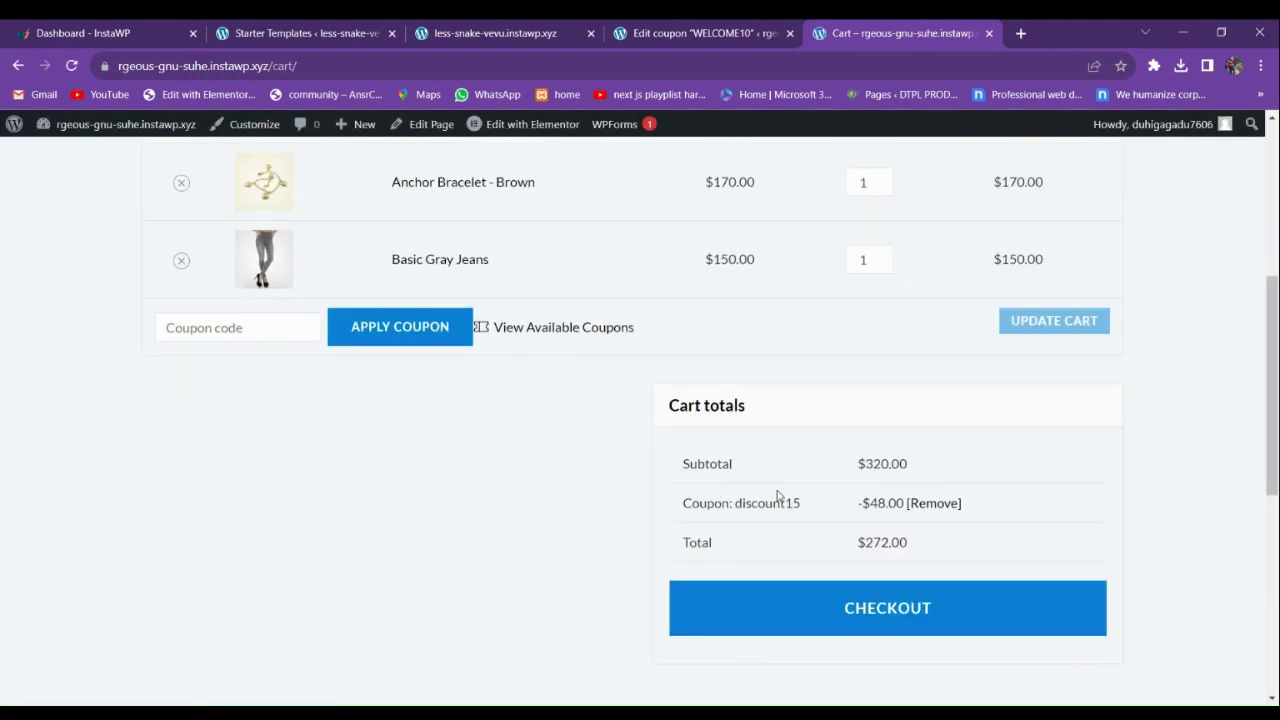
pyautogui.scroll(2, 760, 515)
pyautogui.scroll(-4, 620, 465)
pyautogui.scroll(2, 525, 448)
# - Remove the discount15 coupon, restoring the $320.00 cart total
pyautogui.click(930, 504)
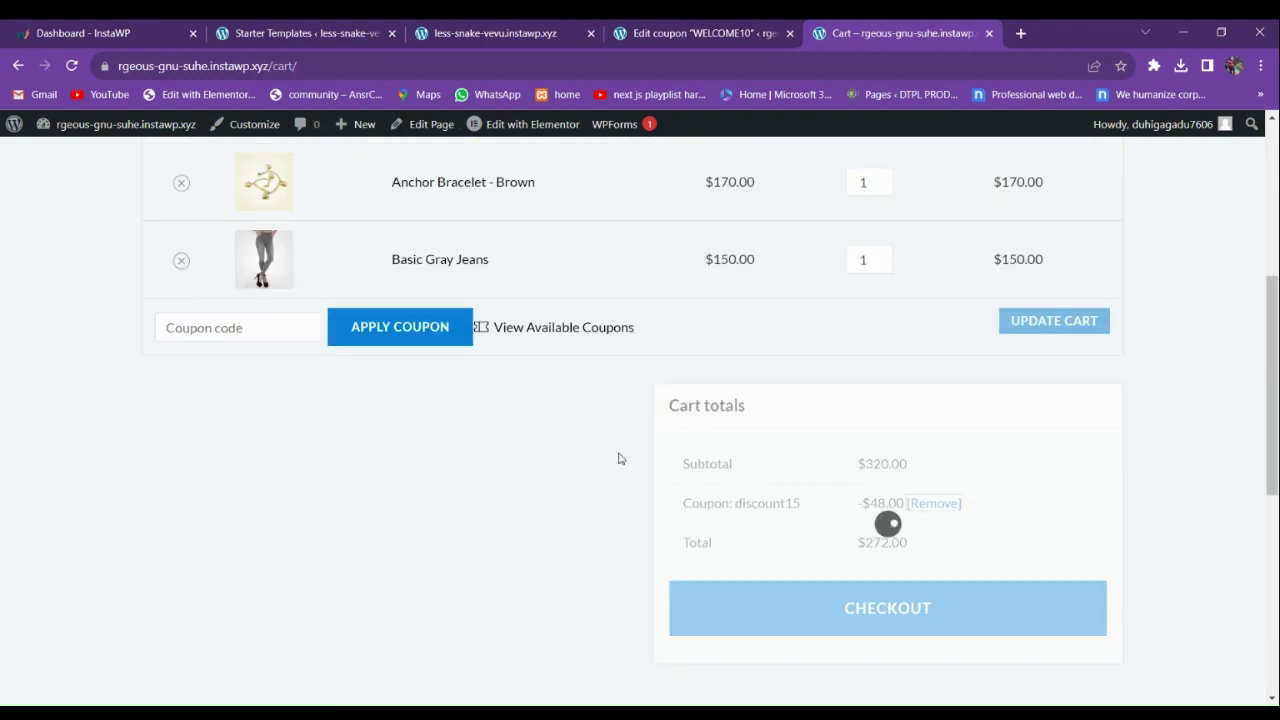
pyautogui.scroll(2, 523, 451)
pyautogui.scroll(-3, 516, 461)
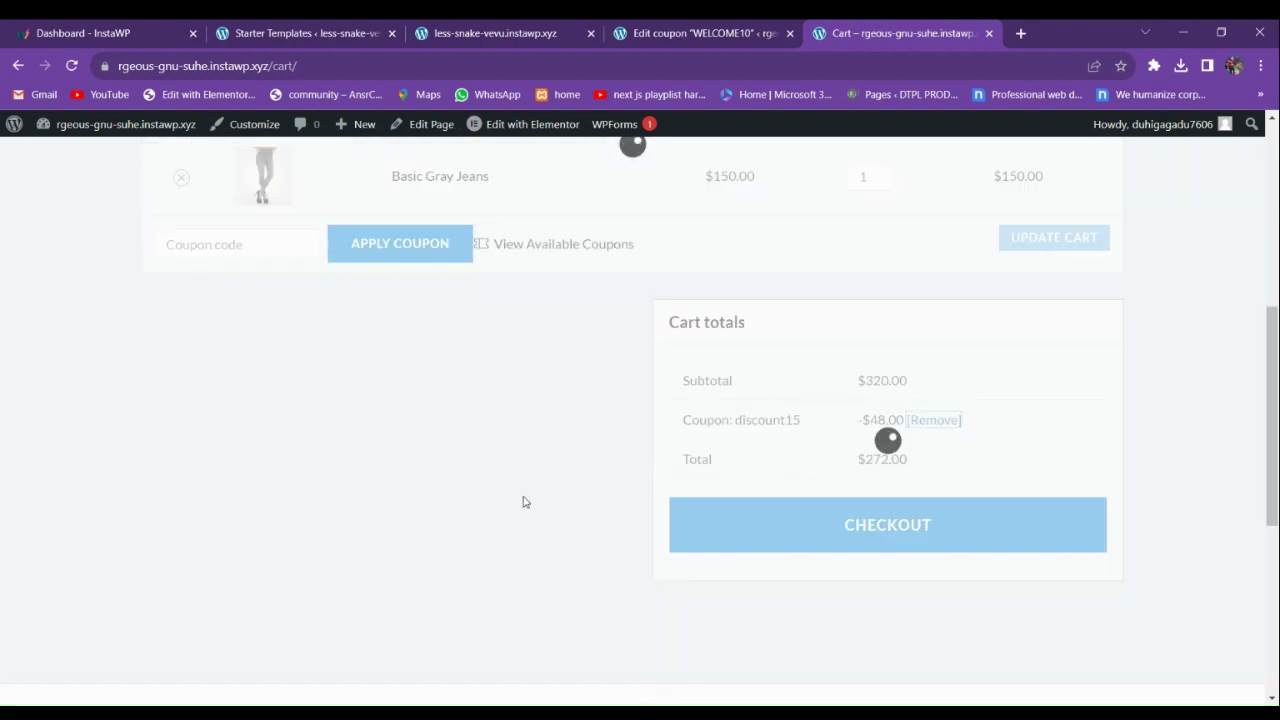
pyautogui.scroll(1, 680, 448)
pyautogui.scroll(1, 583, 469)
pyautogui.scroll(-2, 560, 483)
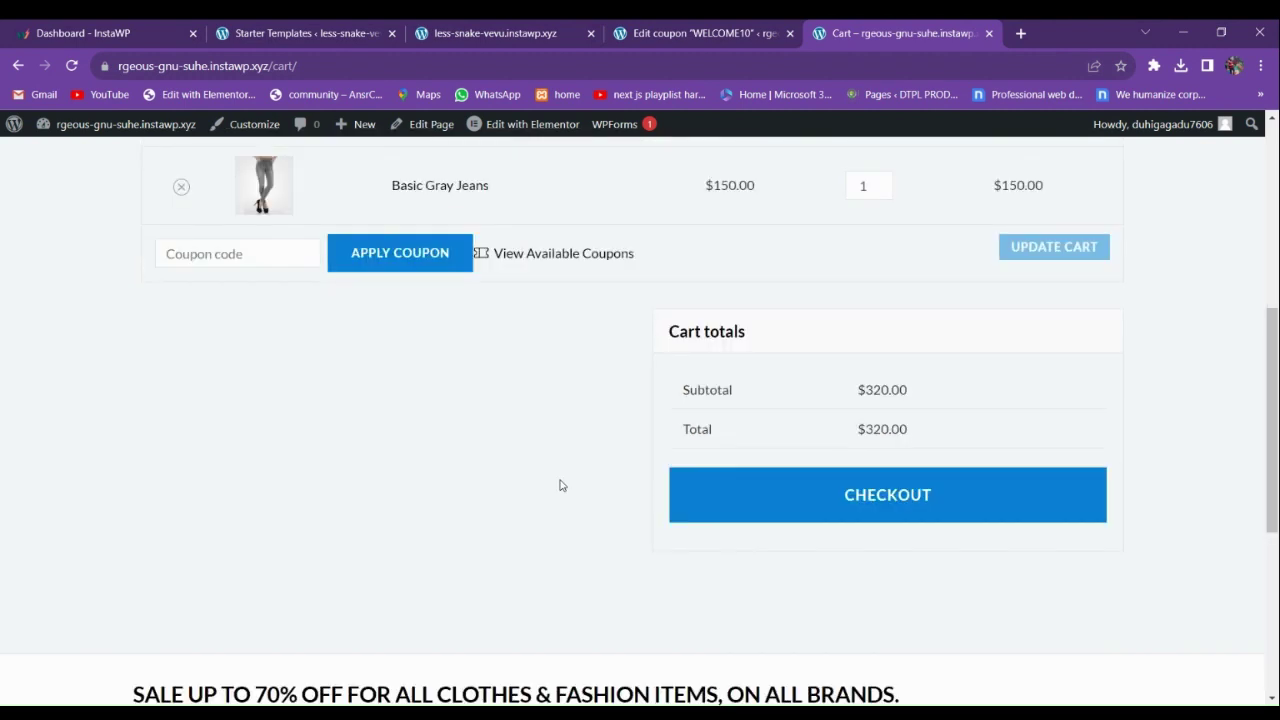
pyautogui.scroll(2, 615, 486)
pyautogui.scroll(1, 626, 489)
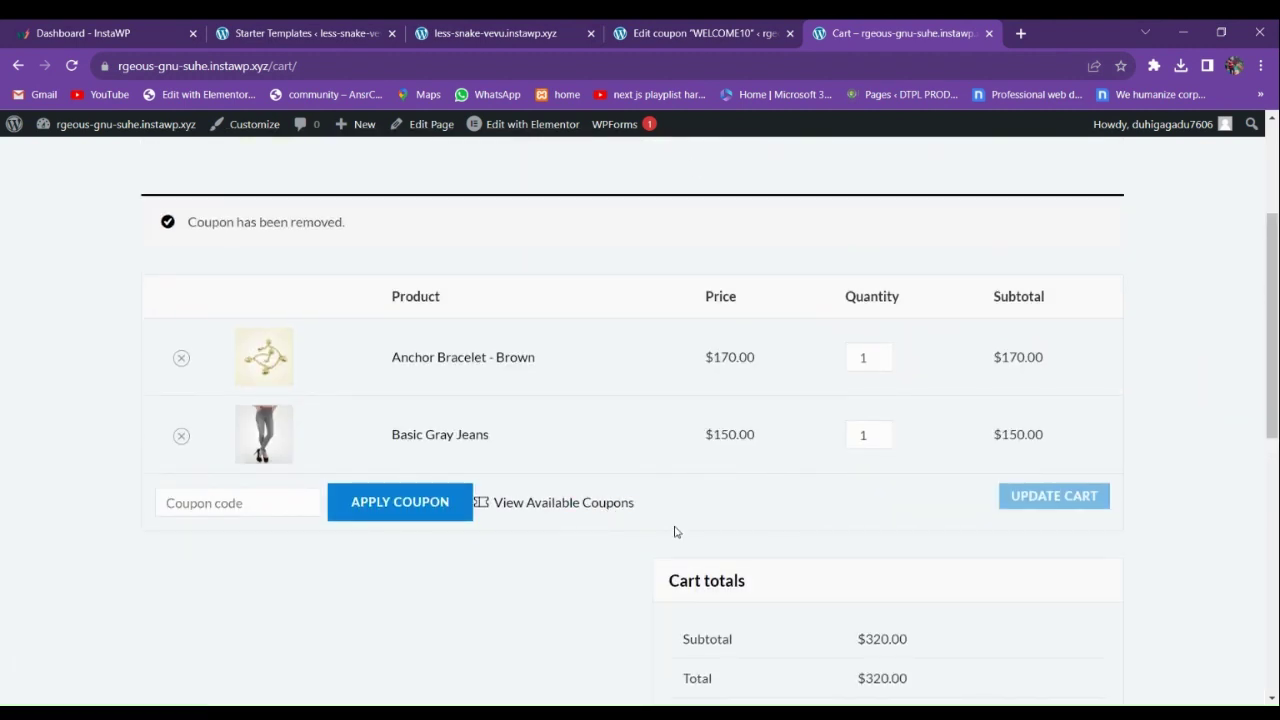
pyautogui.click(649, 26)
# - Switch to the Organic Store site and close the Starter Templates page, choosing Leave
pyautogui.click(490, 30)
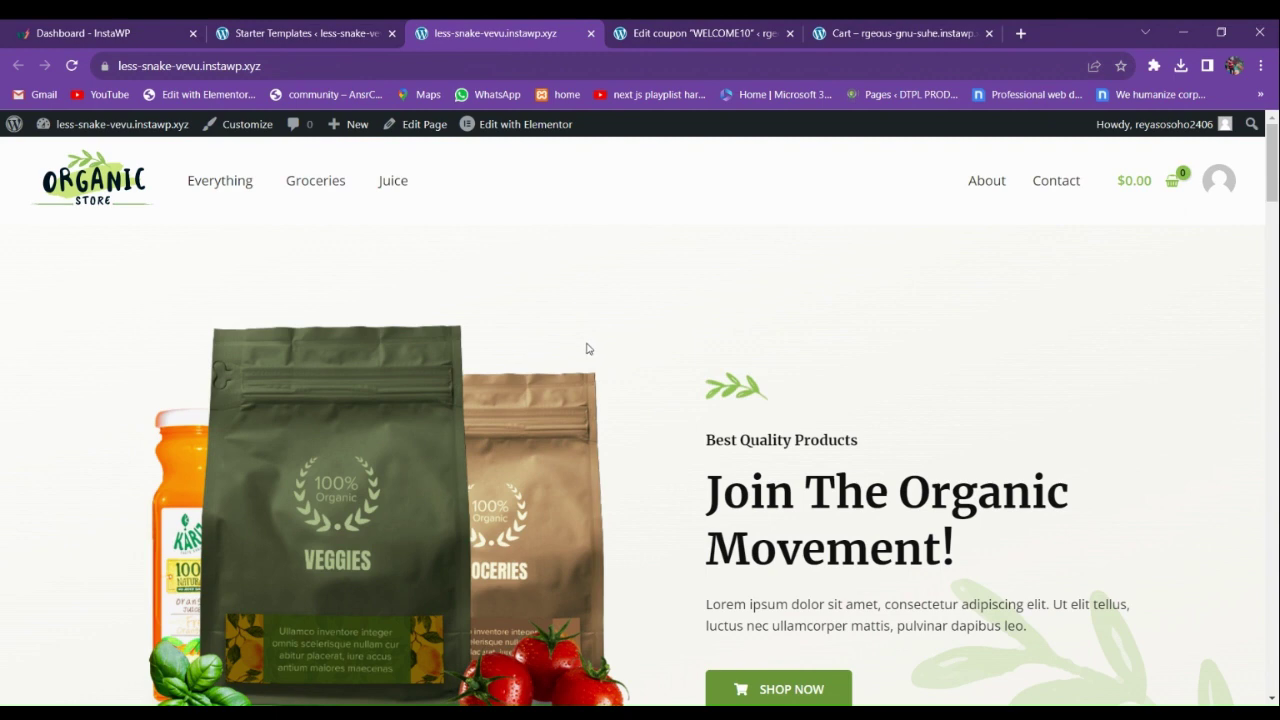
pyautogui.scroll(-2, 531, 463)
pyautogui.scroll(2, 588, 440)
pyautogui.click(388, 24)
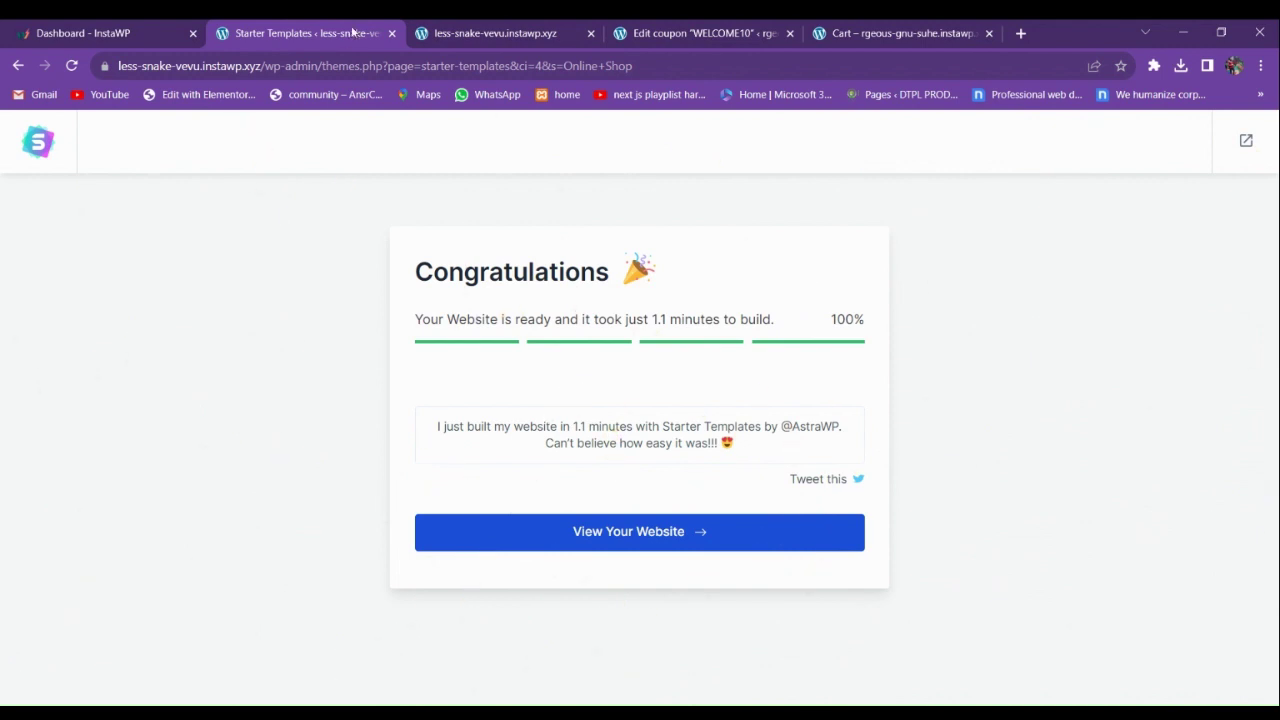
pyautogui.click(392, 33)
pyautogui.click(716, 161)
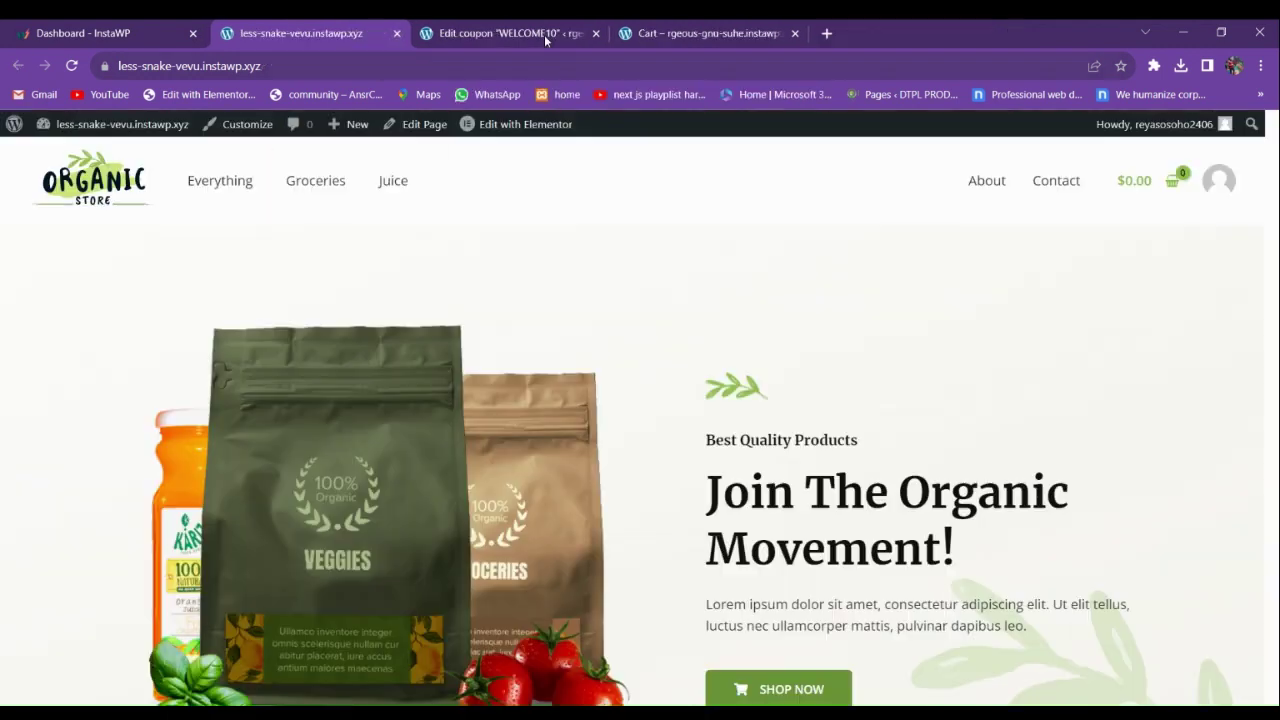
# - Open the Organic Store site's admin dashboard
pyautogui.moveTo(80, 133)
pyautogui.click(70, 155)
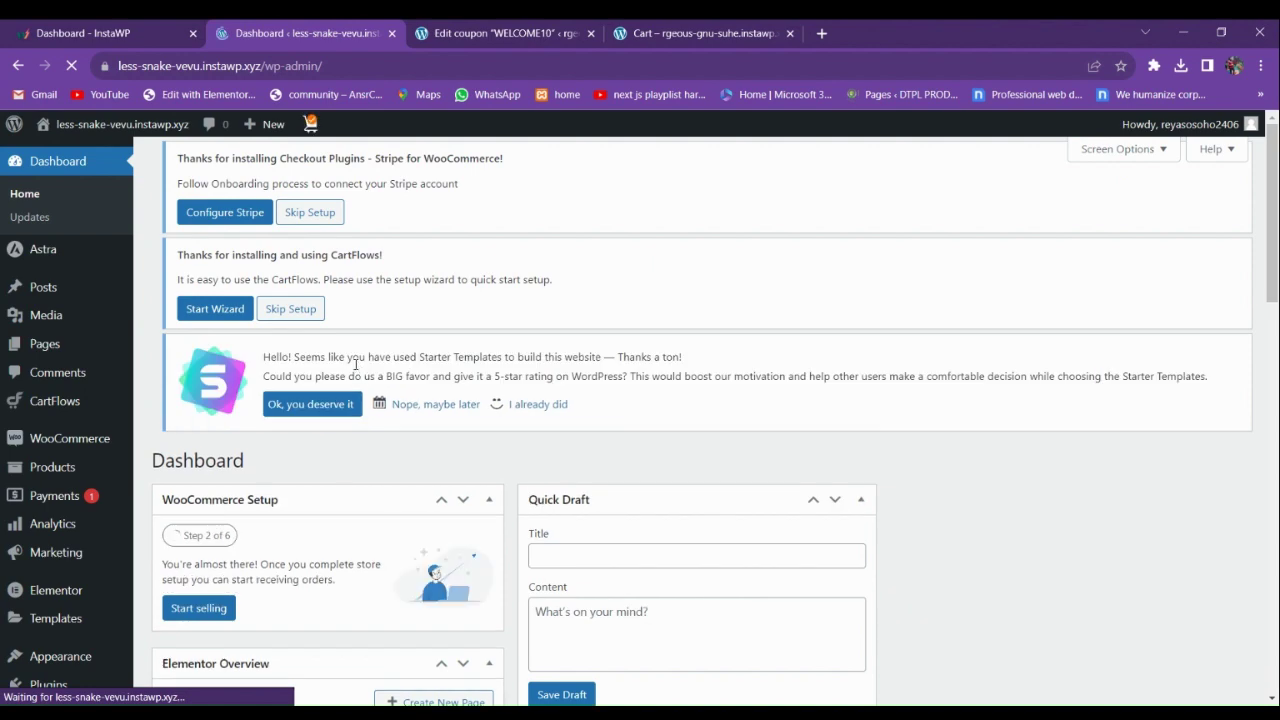
pyautogui.scroll(-2, 60, 400)
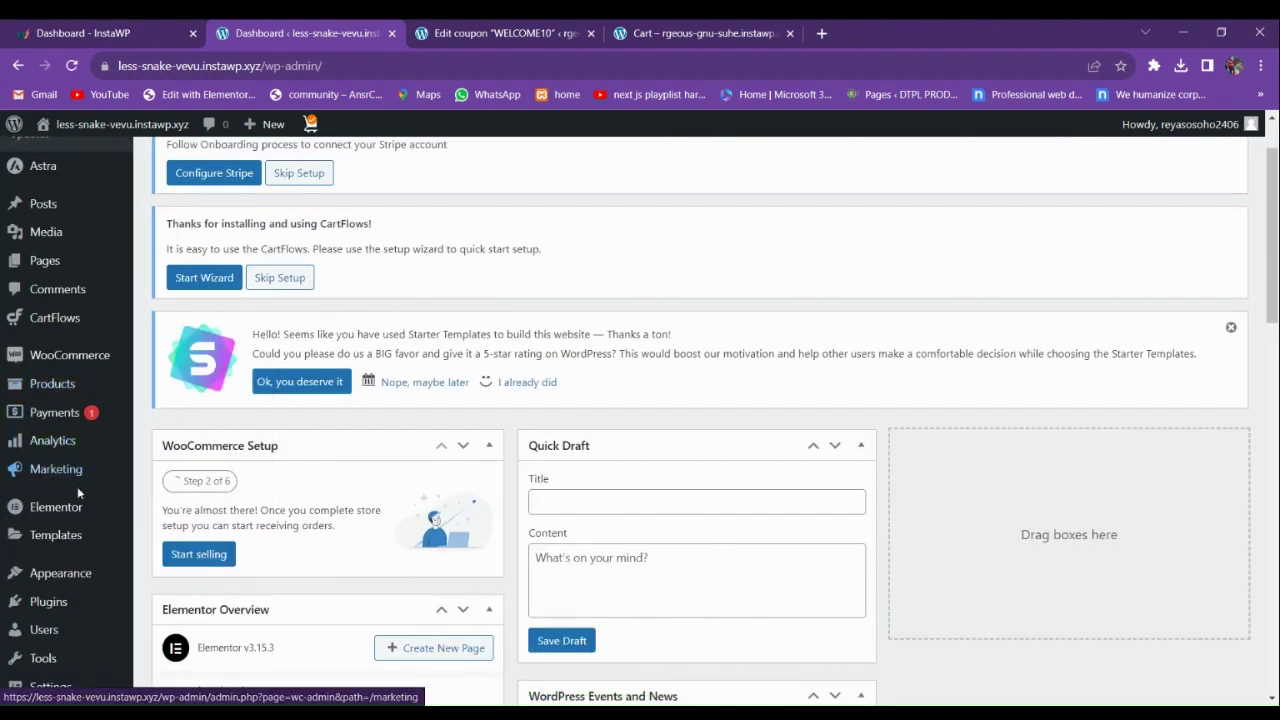
pyautogui.scroll(2, 74, 486)
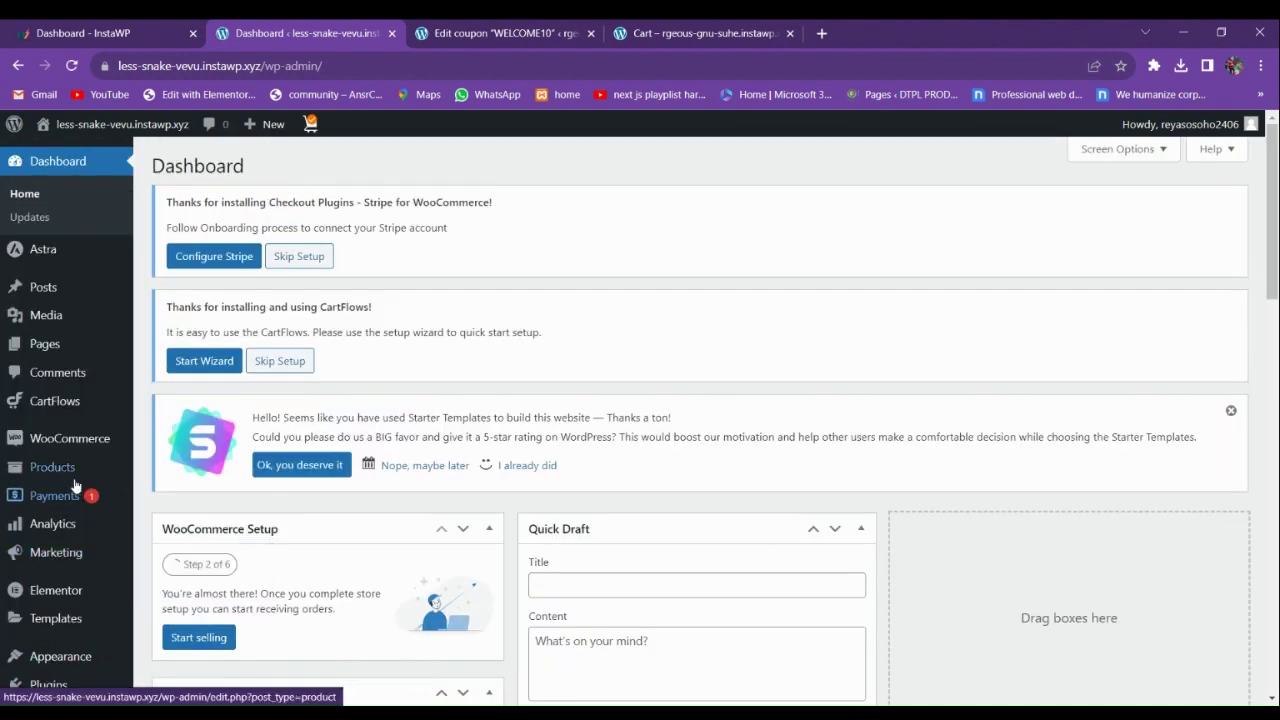
# - Go to Marketing > Coupons and view the empty coupons list
pyautogui.moveTo(80, 446)
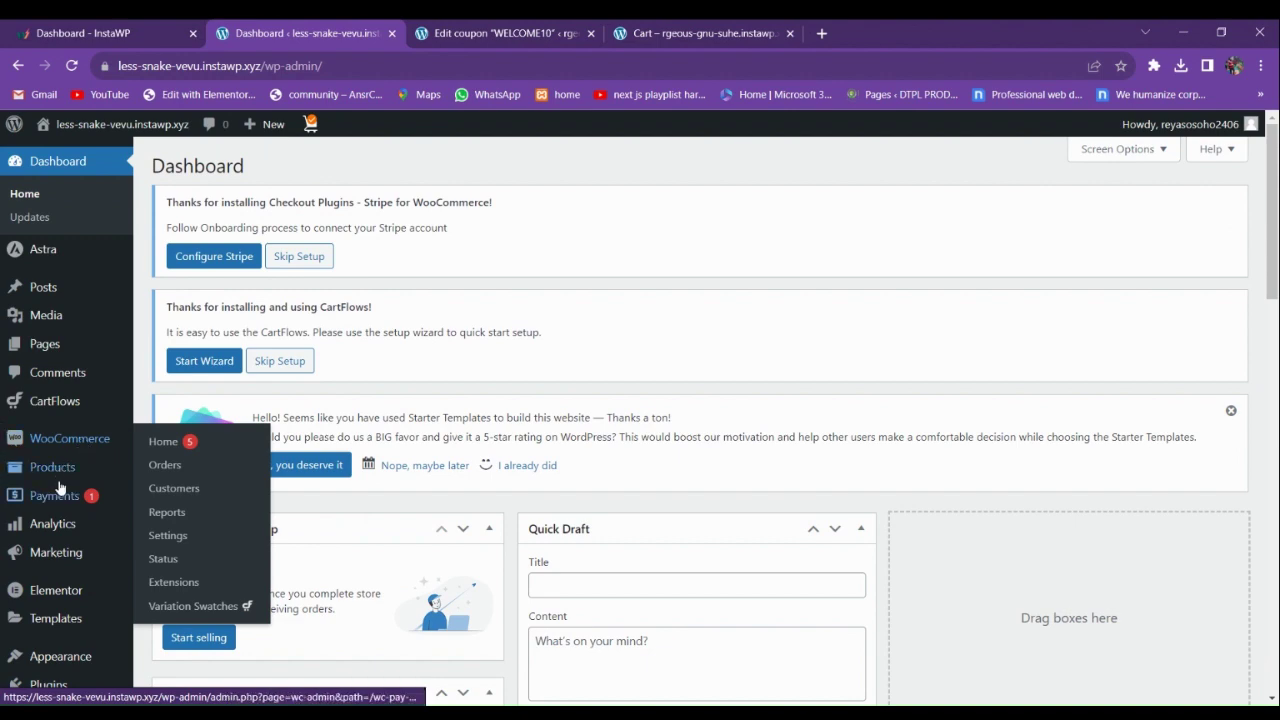
pyautogui.scroll(-3, 57, 488)
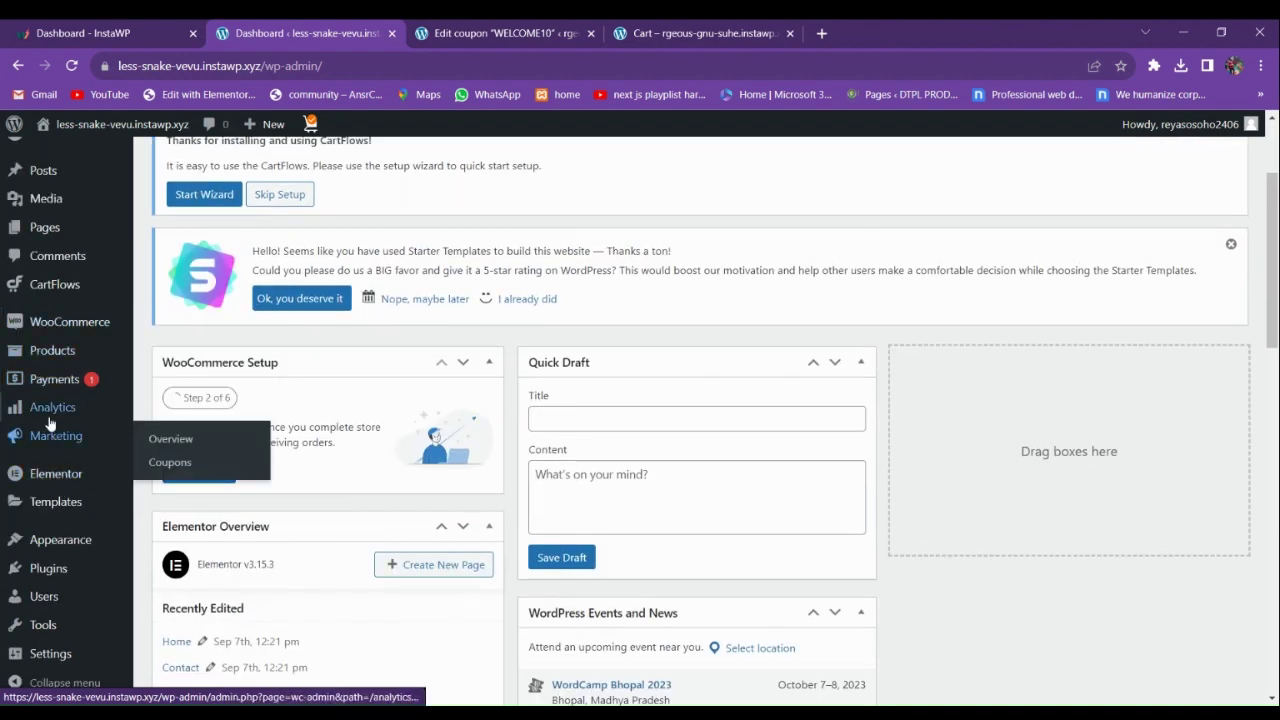
pyautogui.click(169, 463)
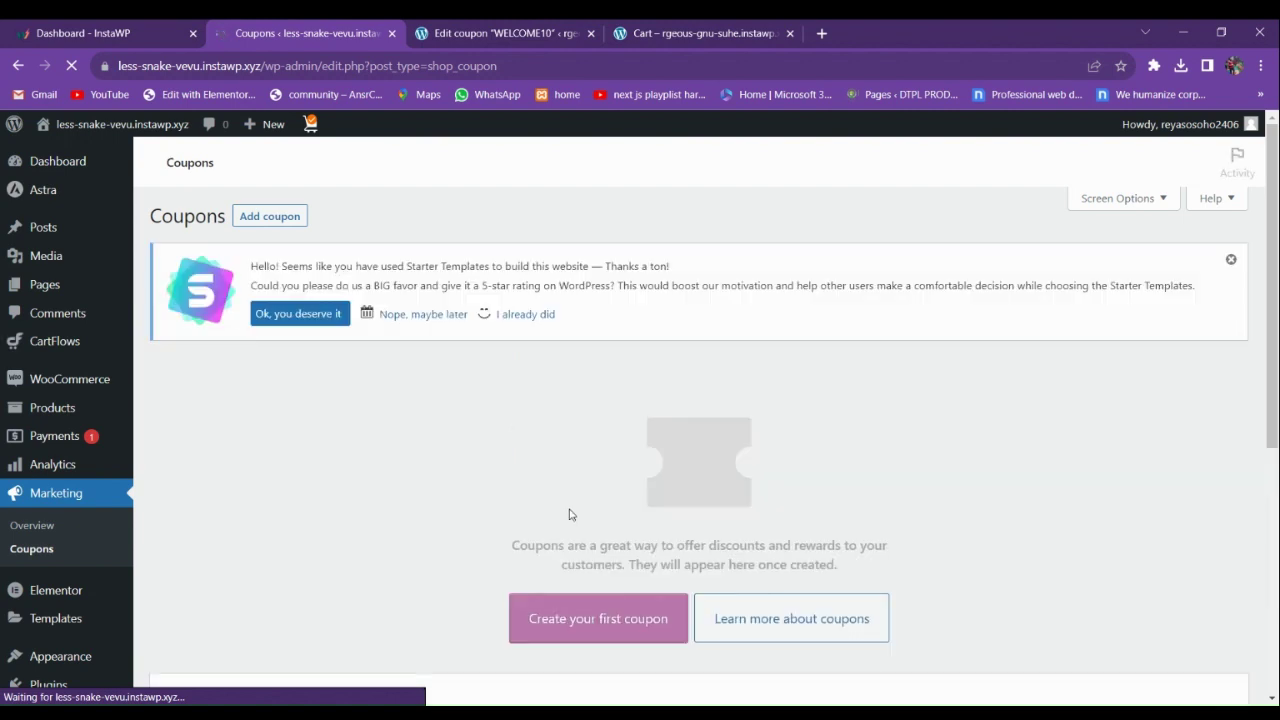
pyautogui.scroll(-2, 481, 558)
pyautogui.scroll(2, 437, 477)
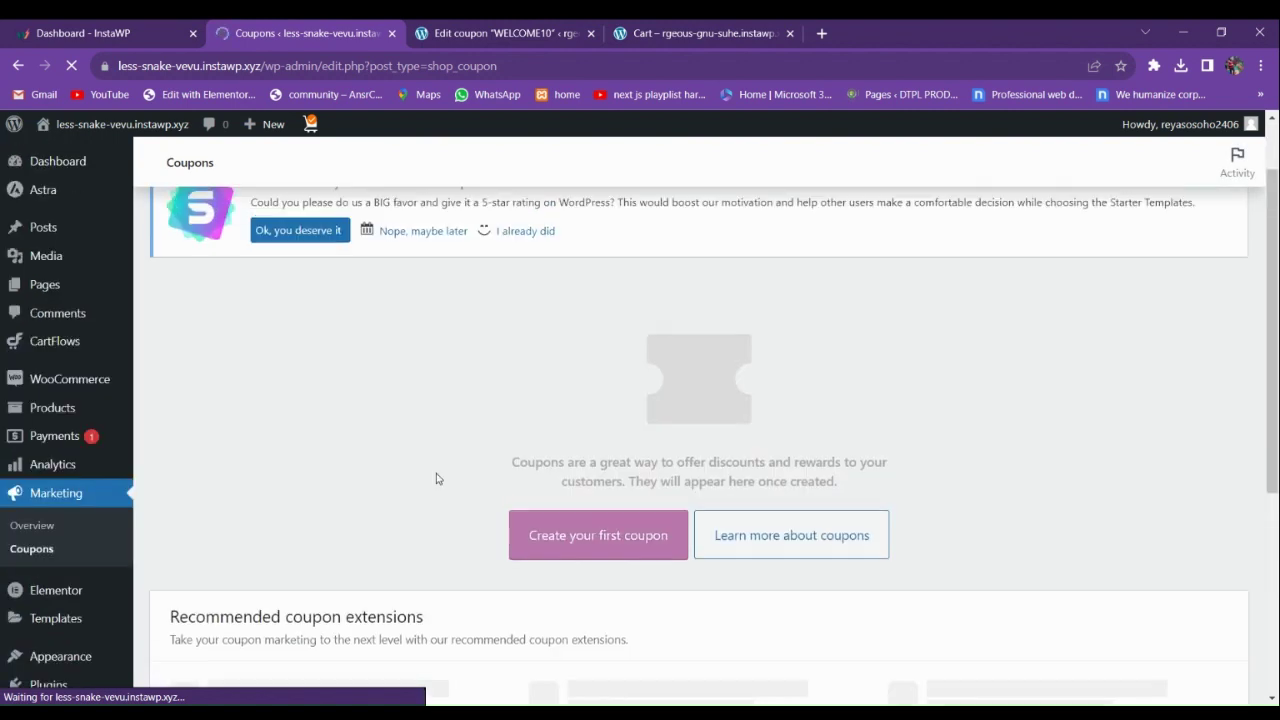
pyautogui.scroll(-3, 437, 477)
pyautogui.scroll(3, 432, 472)
# - Start the first coupon, typing GRABDISCOUNT10 as its code
pyautogui.click(566, 532)
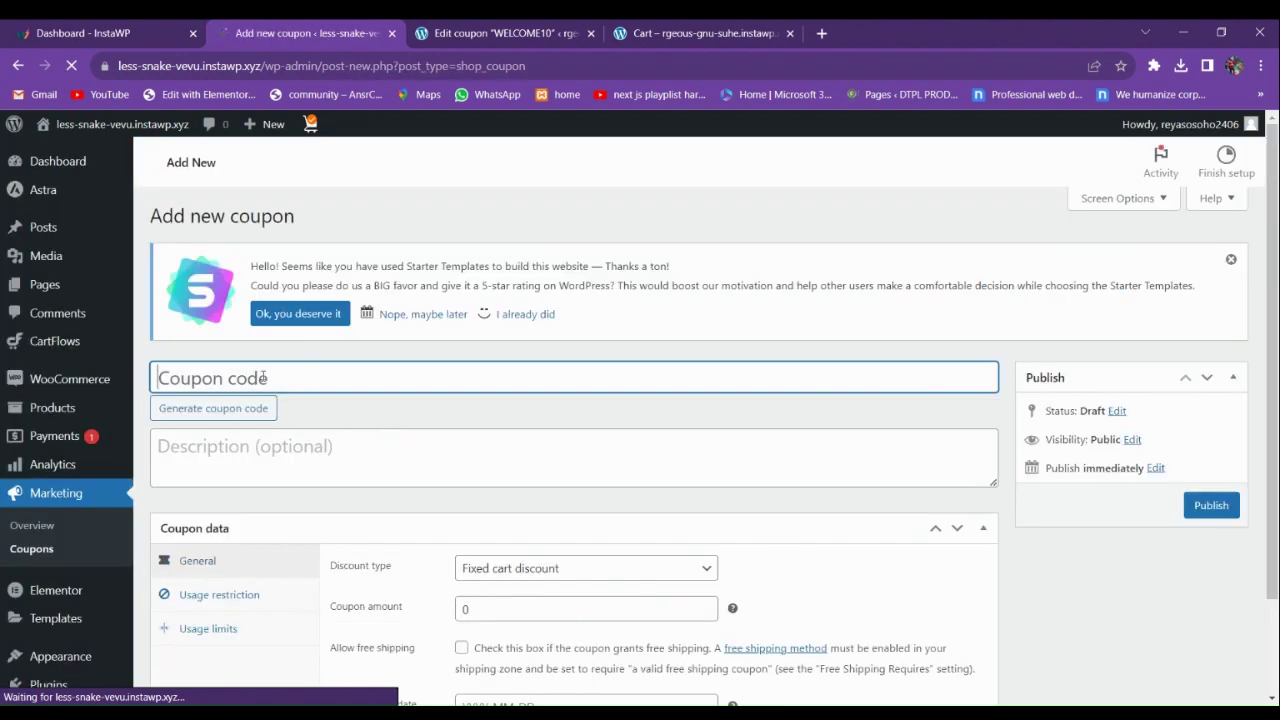
pyautogui.write('GRABDISCOUNT')
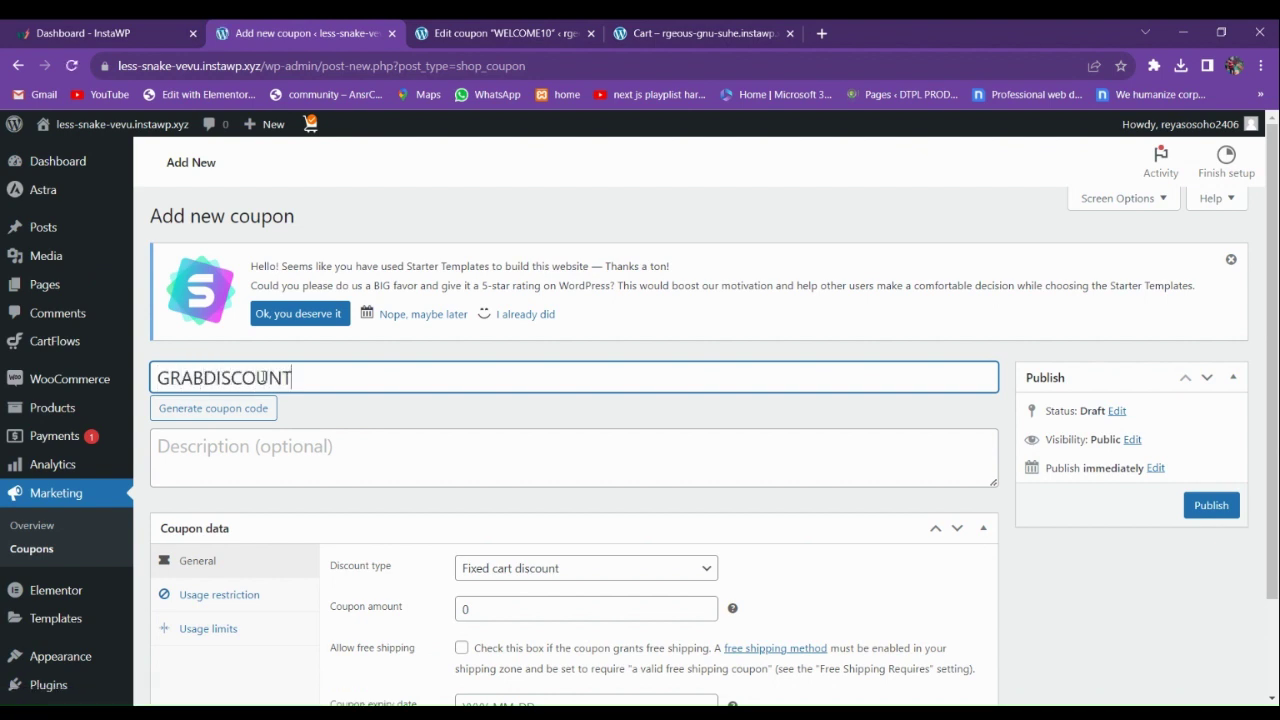
pyautogui.write('10')
pyautogui.press('Tab')
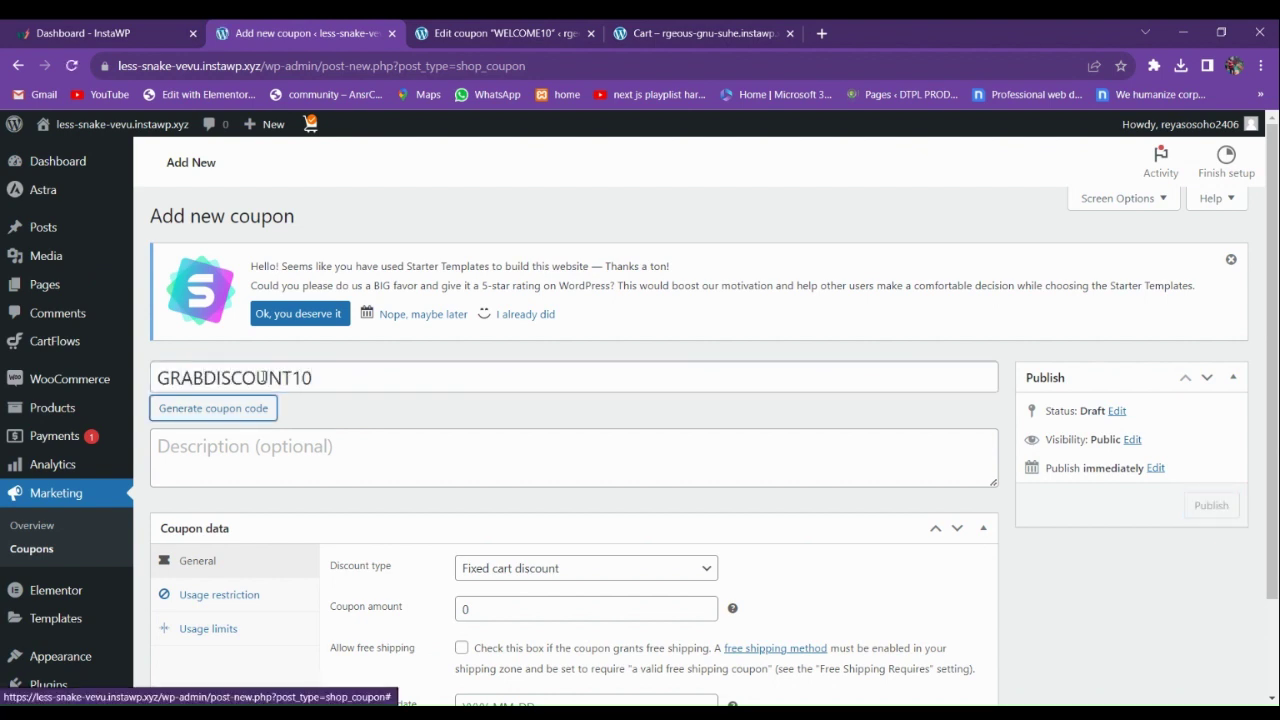
pyautogui.press('Tab')
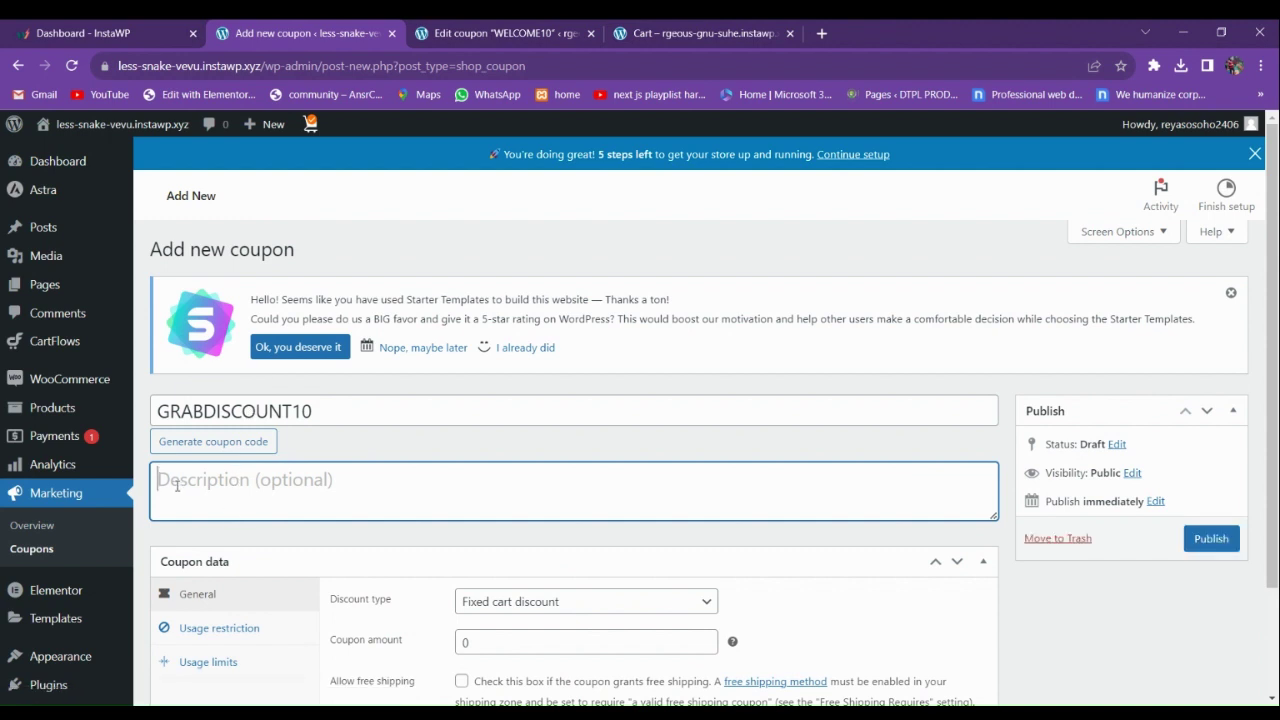
# - Generate a random coupon code and append 10, giving RK5Z2EST10
pyautogui.click(230, 447)
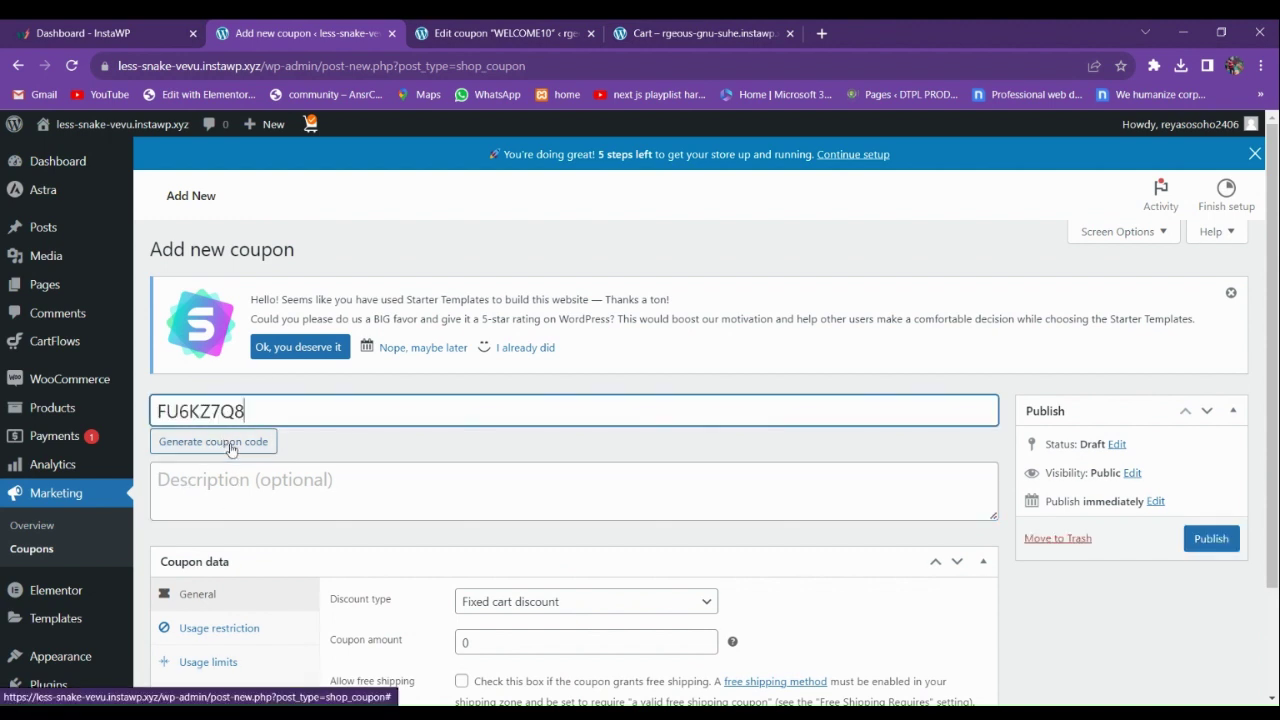
pyautogui.click(233, 446)
pyautogui.click(239, 446)
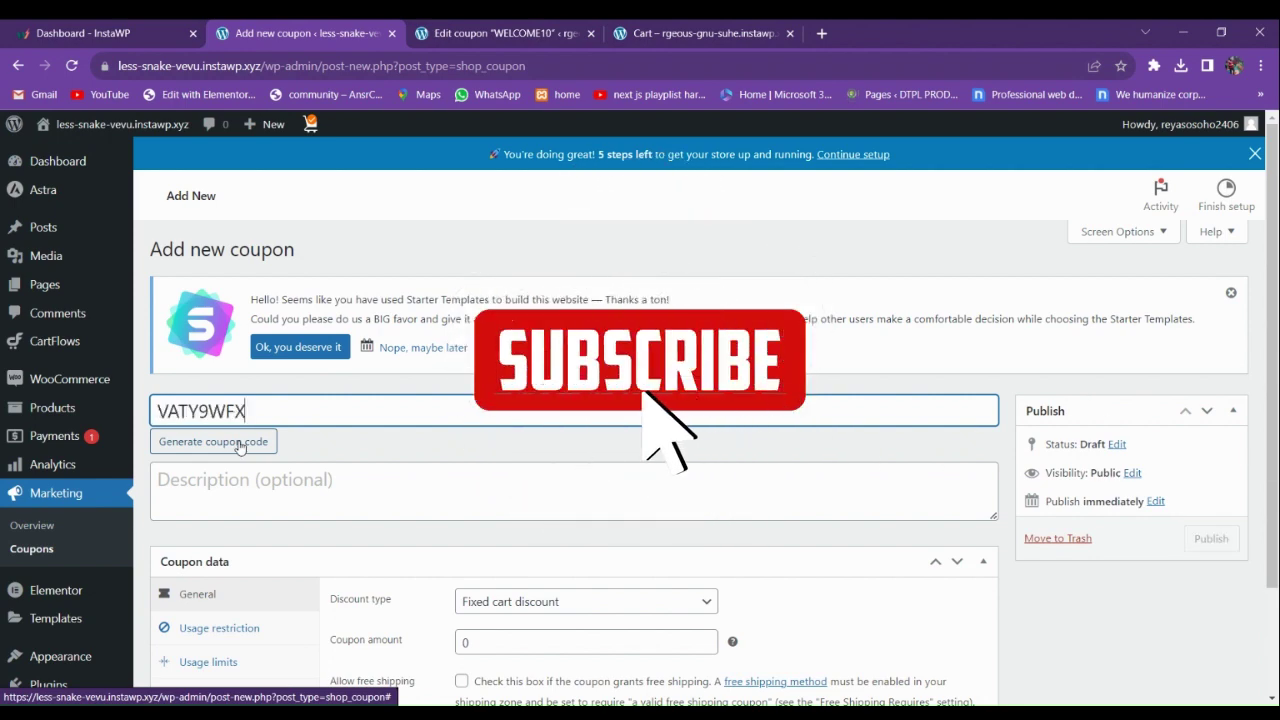
pyautogui.click(239, 446)
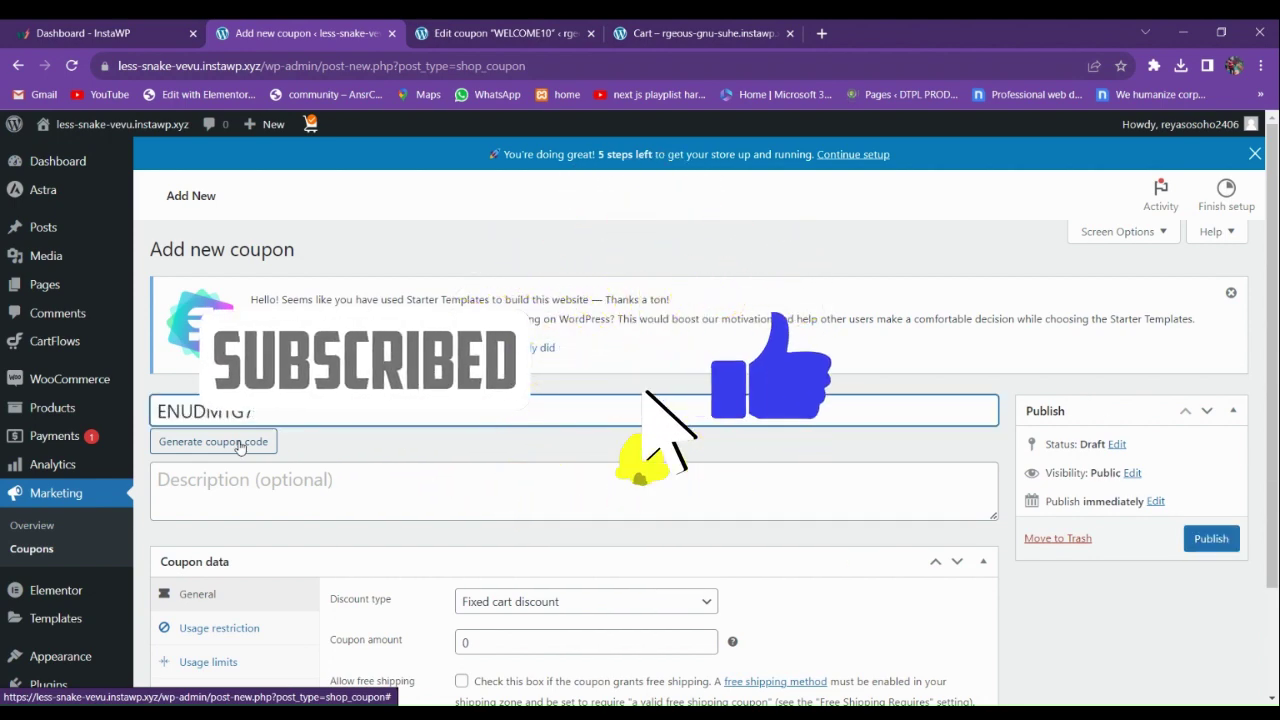
pyautogui.moveTo(256, 412); pyautogui.dragTo(165, 415)
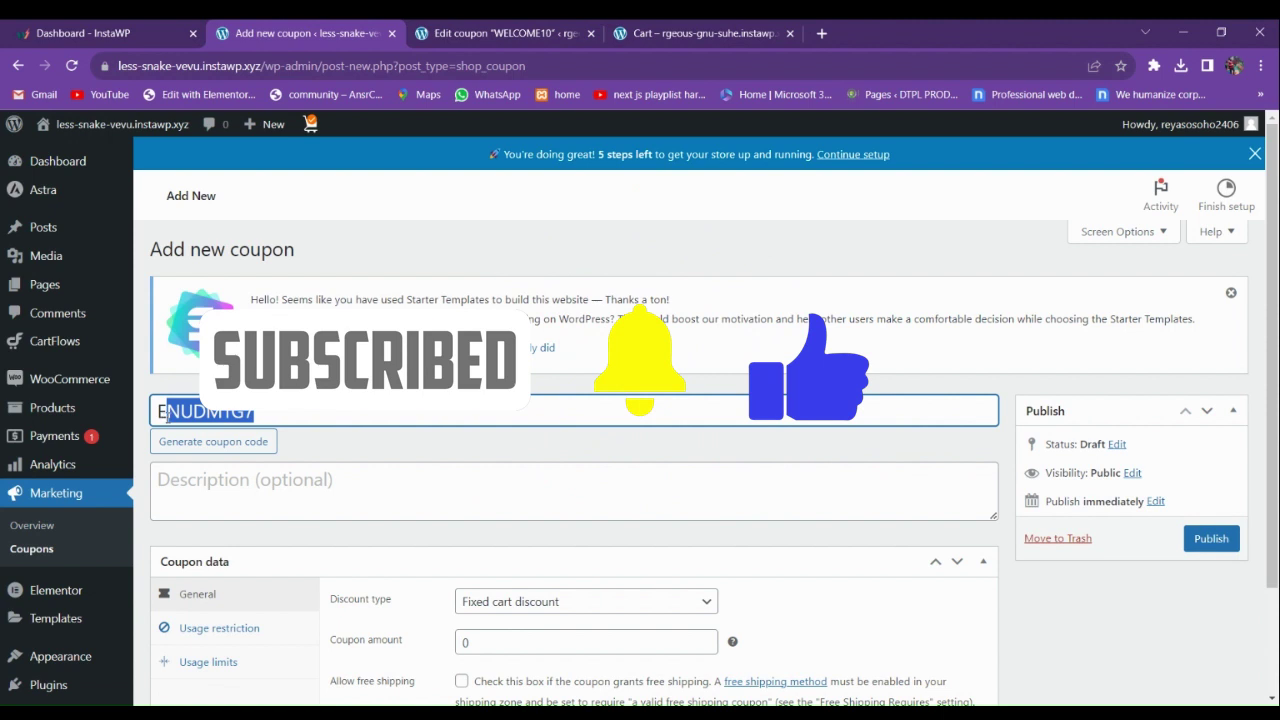
pyautogui.click(241, 445)
pyautogui.click(242, 446)
pyautogui.click(242, 446)
pyautogui.write('10')
# - Enter the description 'Get 10% discount on every products.'
pyautogui.press('Tab')
pyautogui.press('Tab')
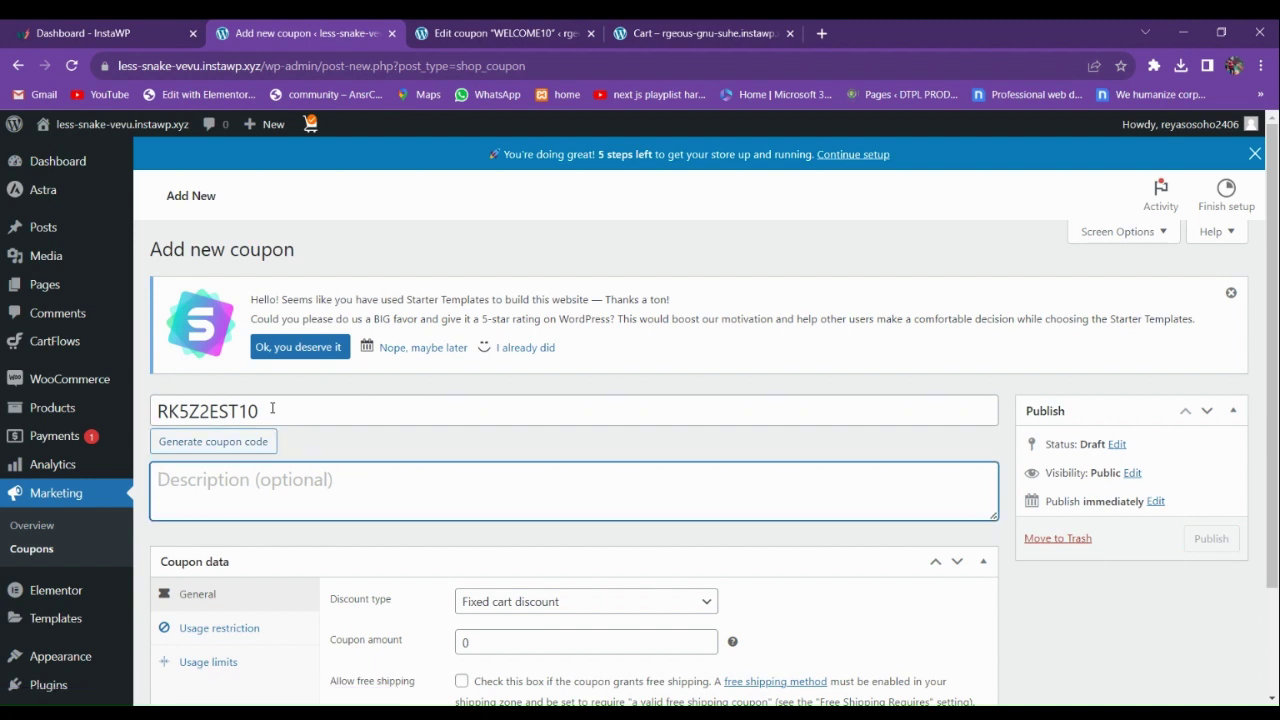
pyautogui.write('gET')
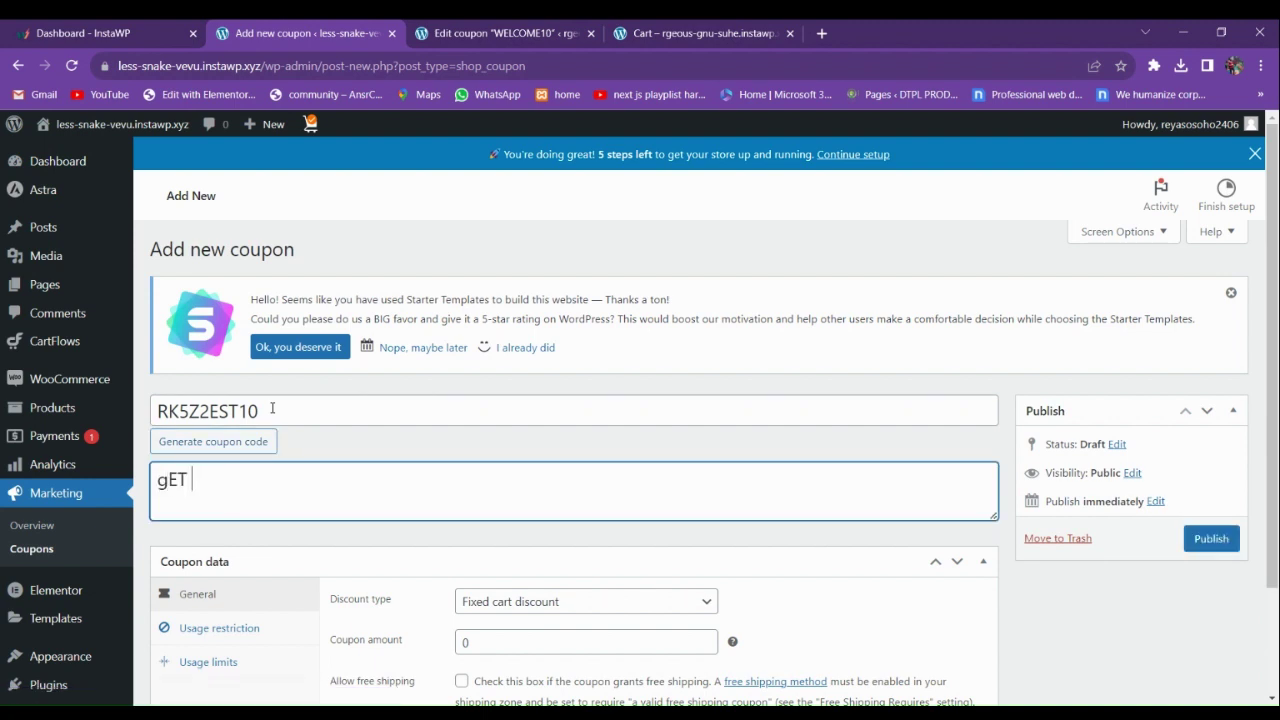
pyautogui.press('BackSpace')
pyautogui.press('BackSpace')
pyautogui.write('Get 10%dis')
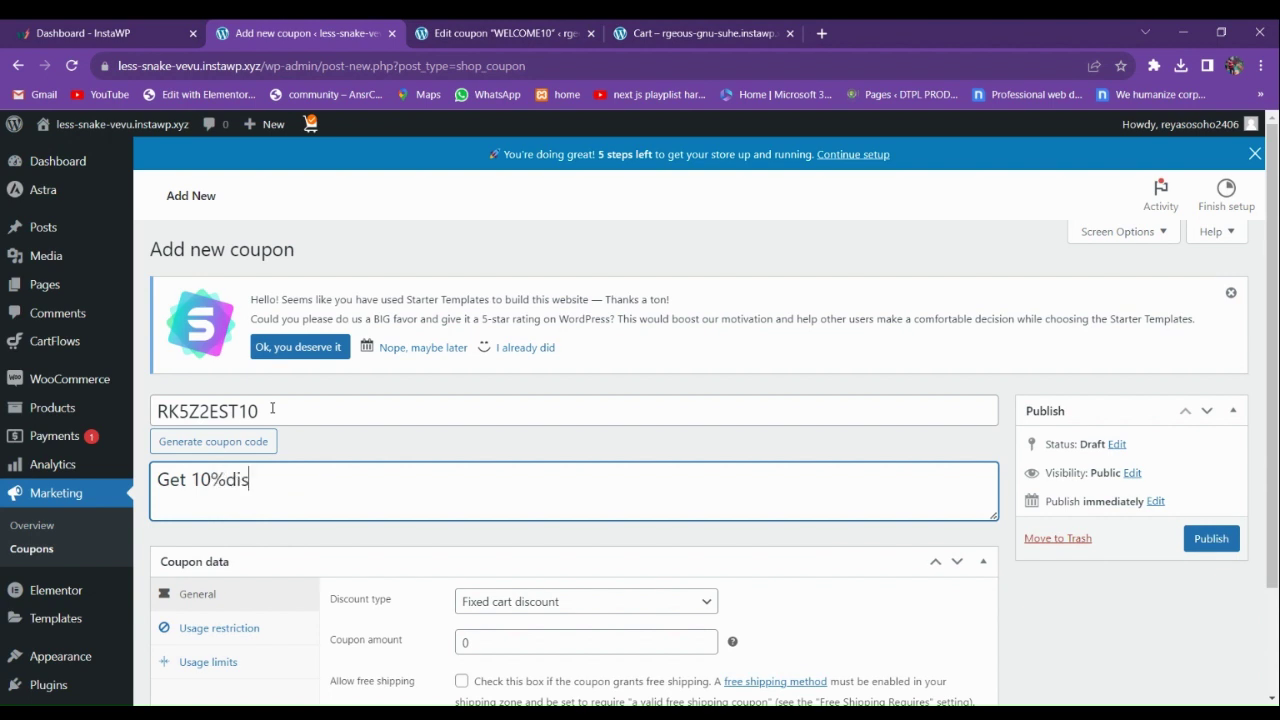
pyautogui.press('BackSpace')
pyautogui.write('discot')
pyautogui.write('ton')
pyautogui.press('BackSpace')
pyautogui.write('on every products.')
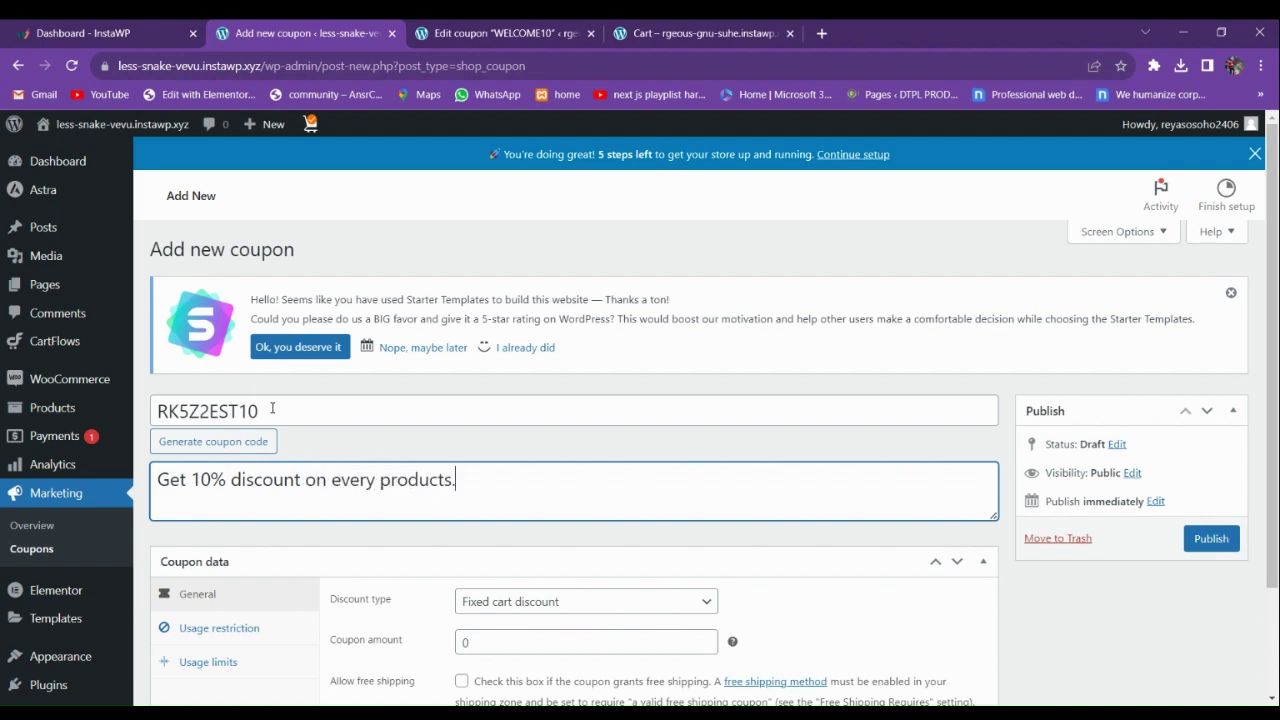
pyautogui.scroll(-2, 359, 523)
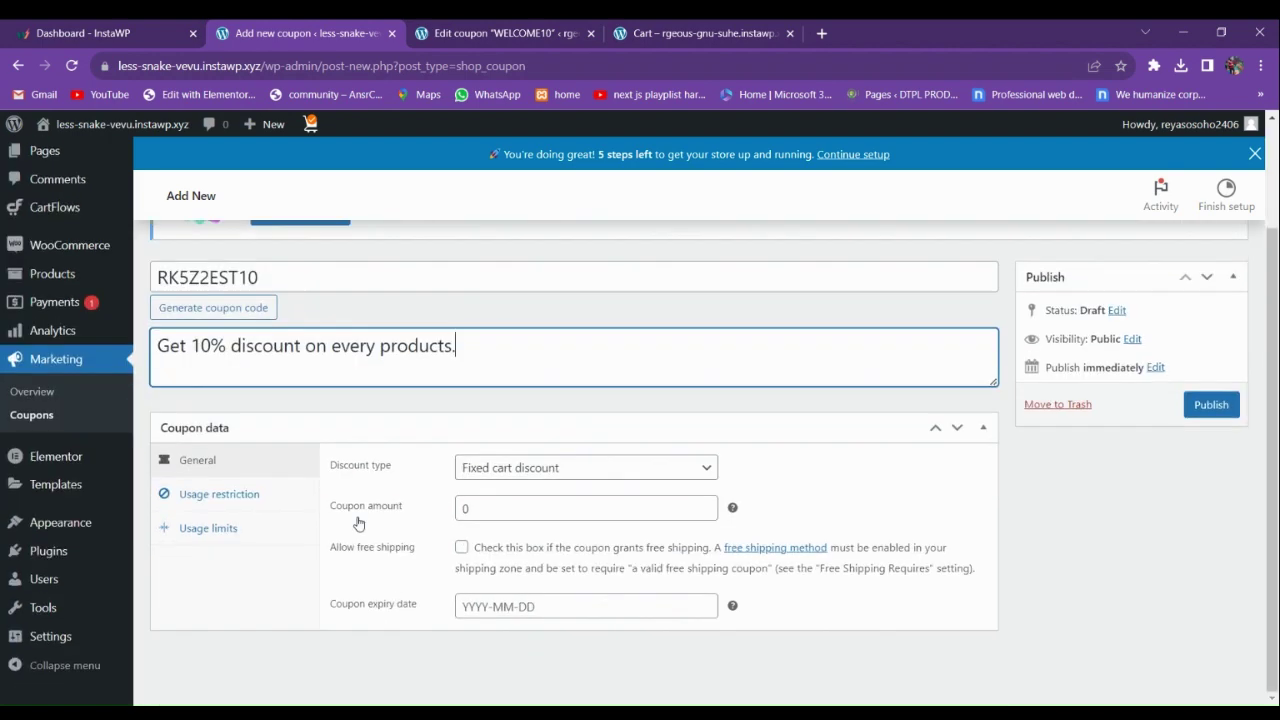
# - Set Discount type to Percentage discount and Coupon amount to 10, leaving expiry unset
pyautogui.click(498, 470)
pyautogui.click(511, 494)
pyautogui.doubleClick(466, 508)
pyautogui.write('1')
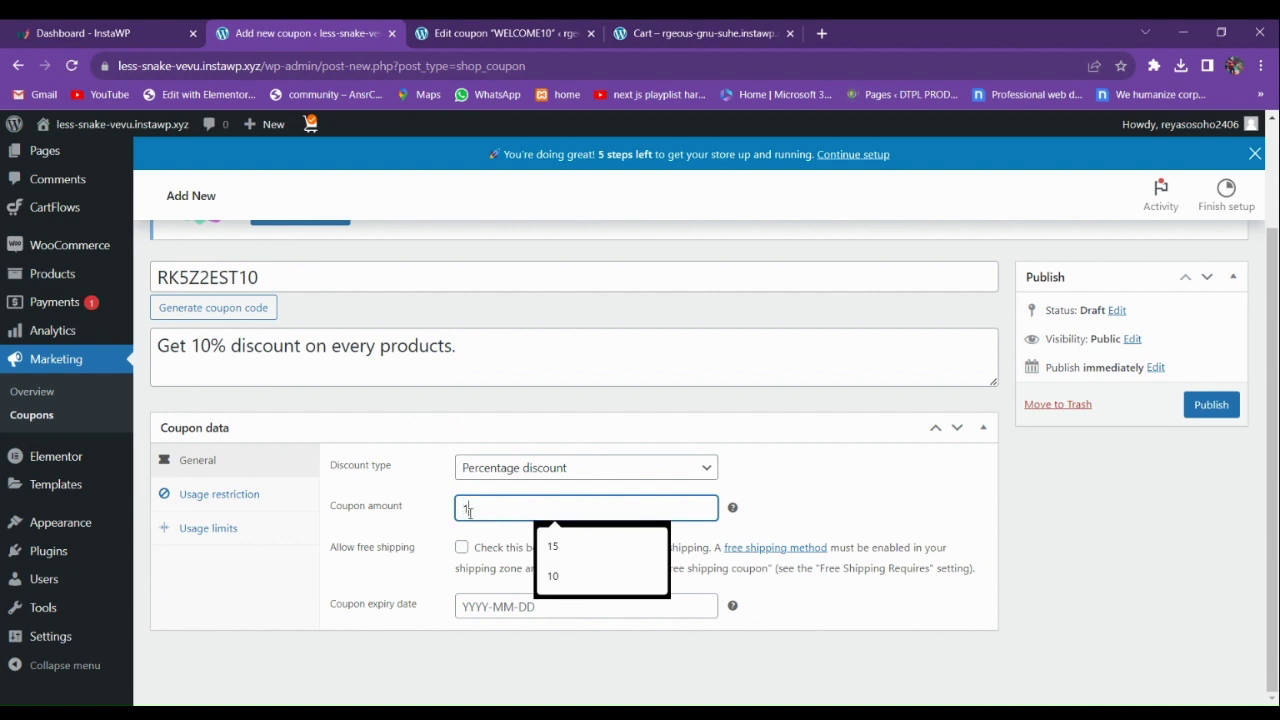
pyautogui.write('0')
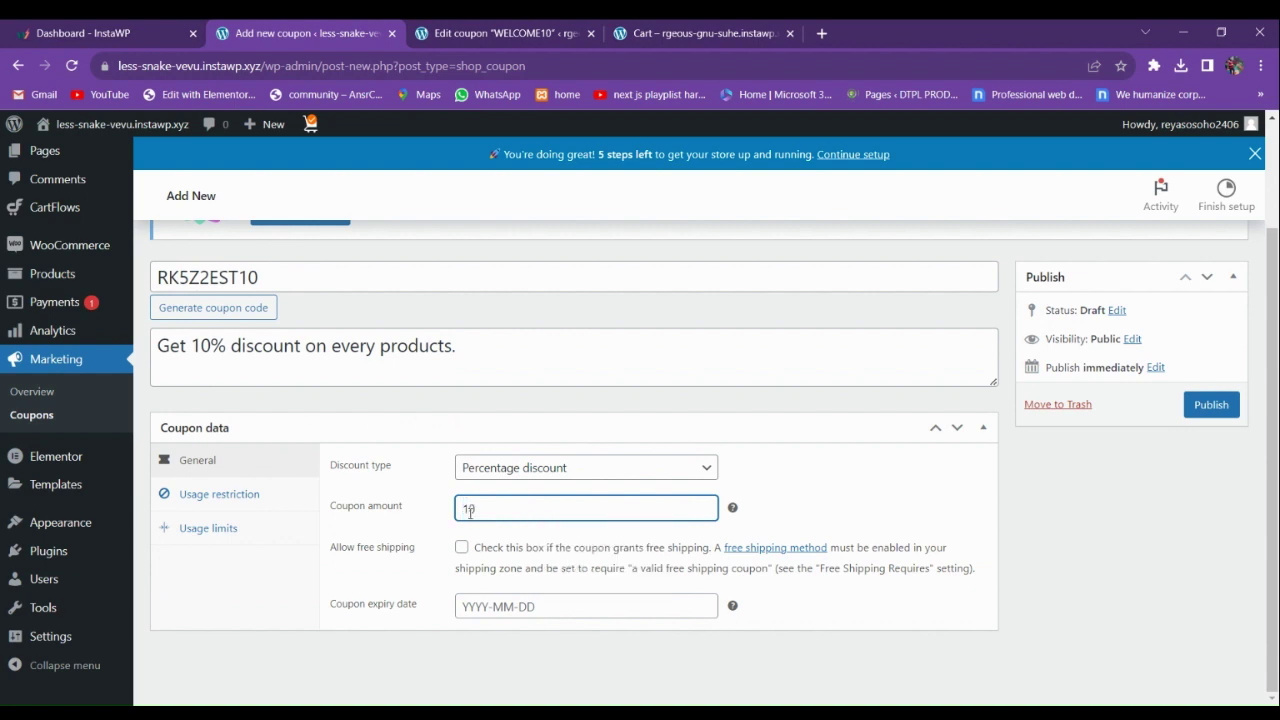
pyautogui.click(508, 607)
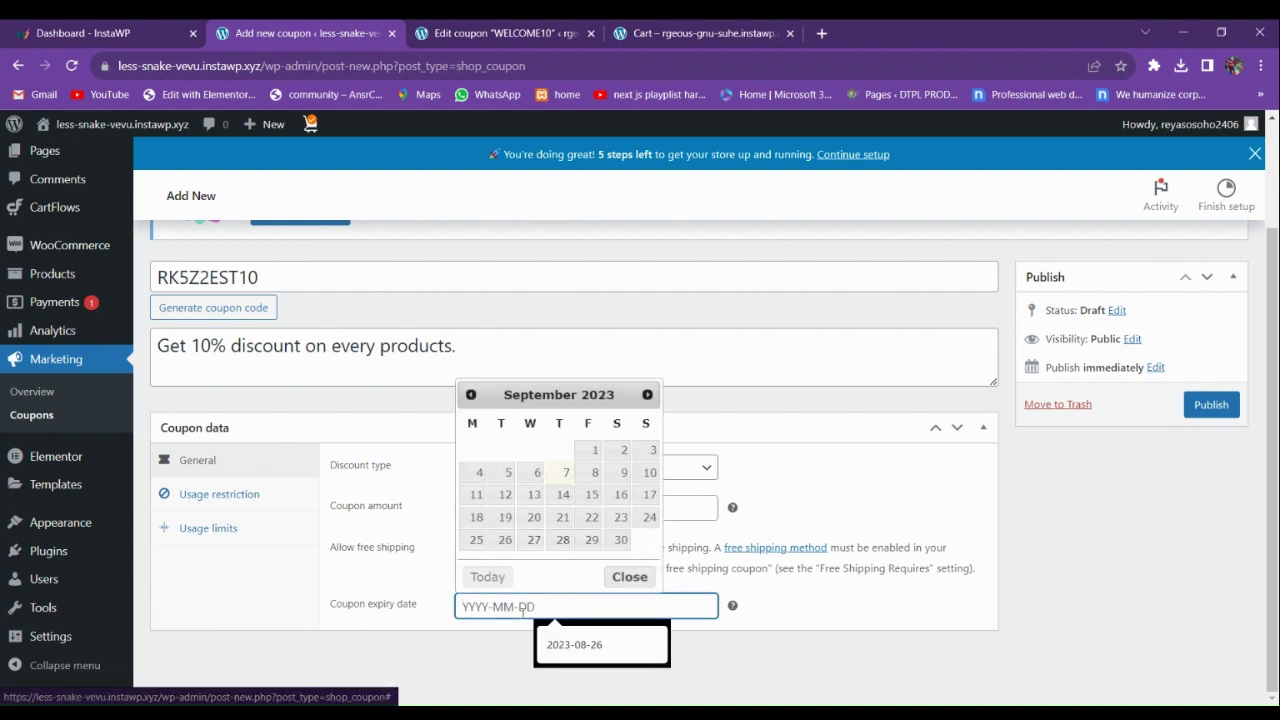
pyautogui.click(283, 614)
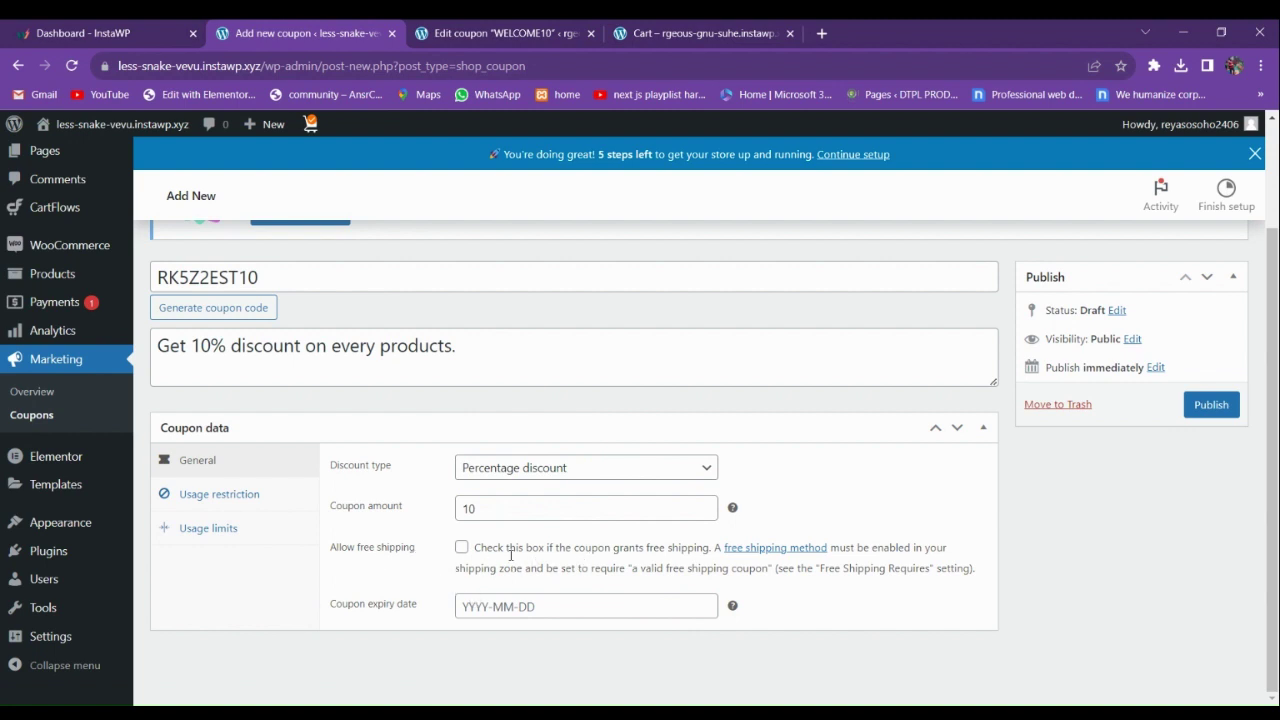
pyautogui.click(208, 497)
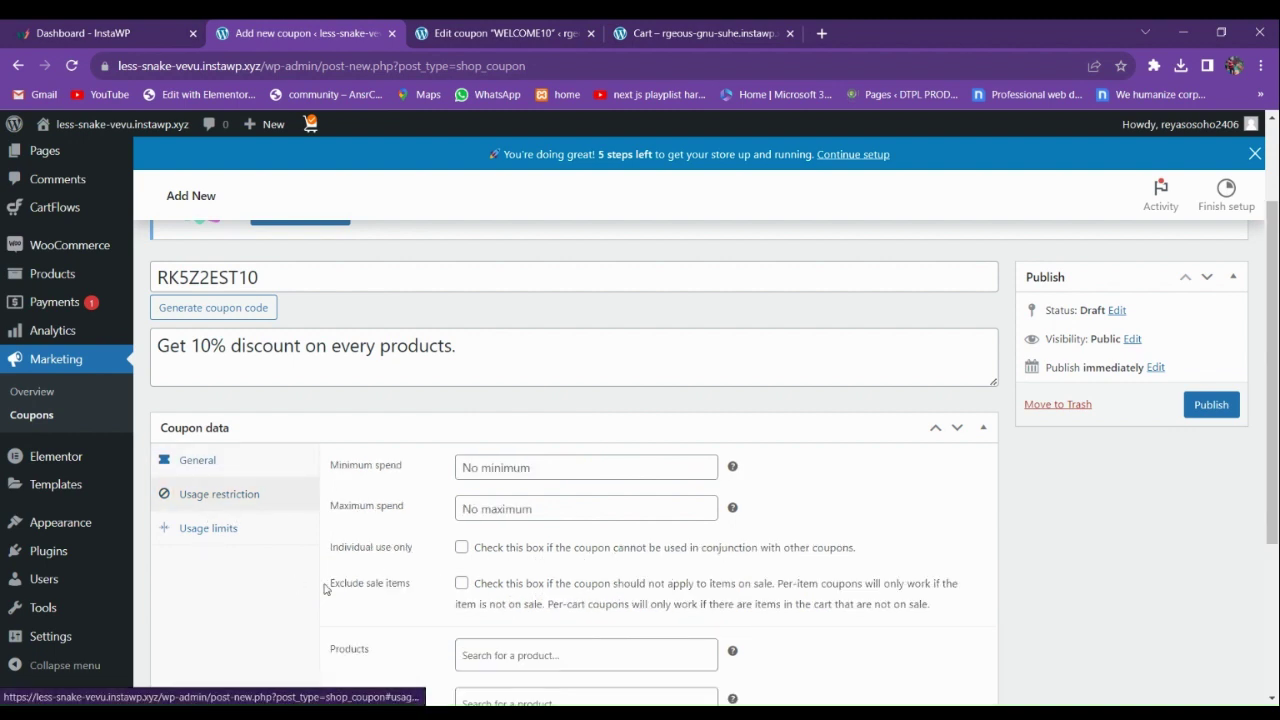
# - Set usage limits to 1 per coupon and 1 per user, then publish RK5Z2EST10
pyautogui.scroll(-1, 242, 526)
pyautogui.scroll(-1, 242, 526)
pyautogui.scroll(3, 206, 537)
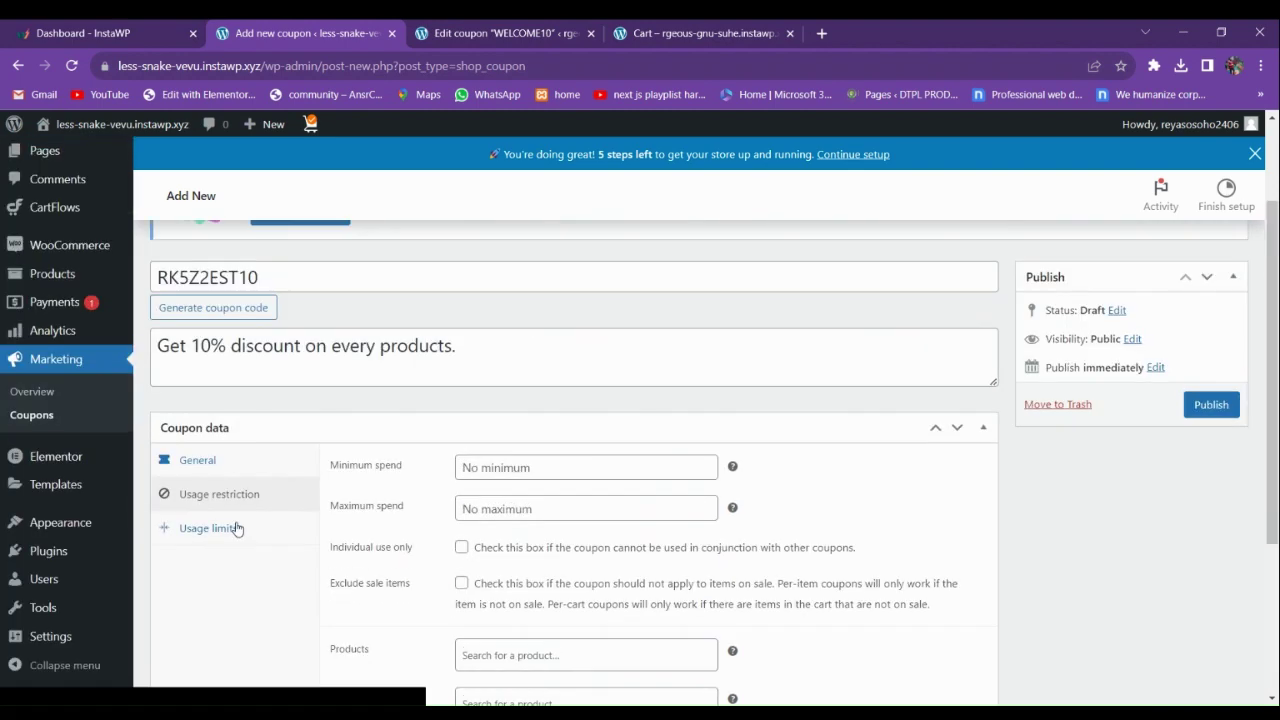
pyautogui.scroll(-1, 349, 516)
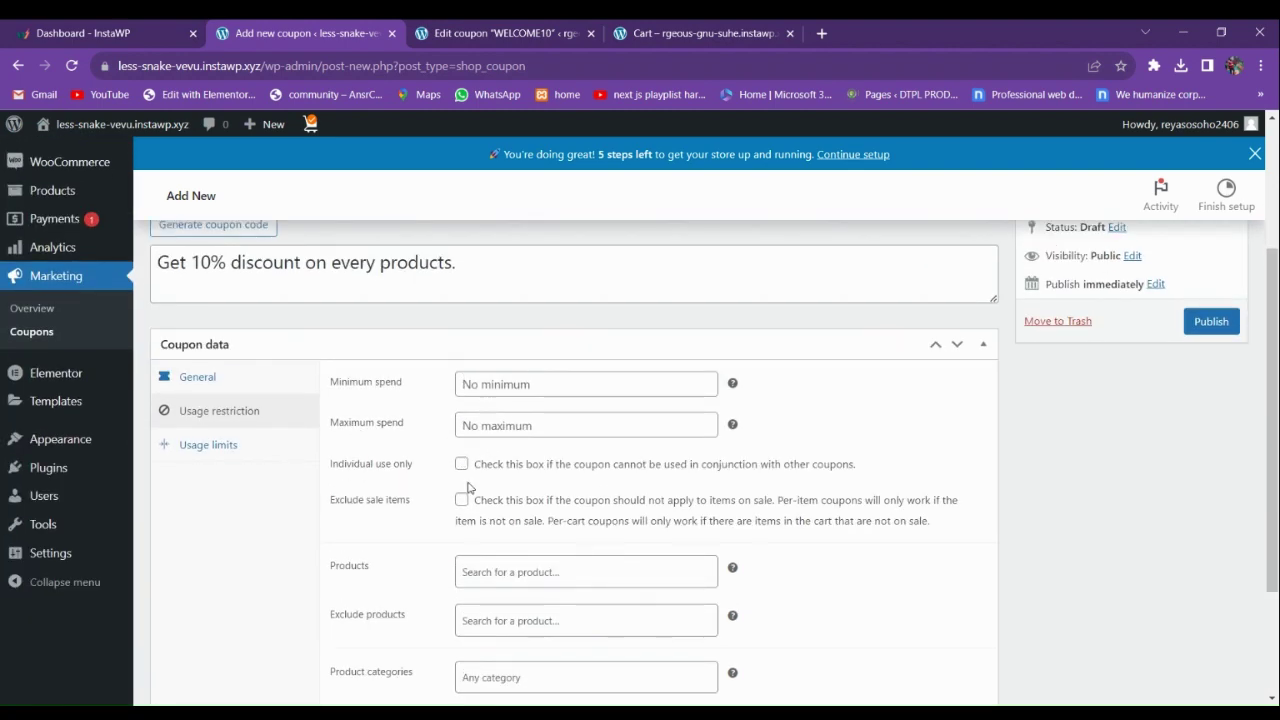
pyautogui.scroll(-2, 467, 487)
pyautogui.scroll(2, 330, 520)
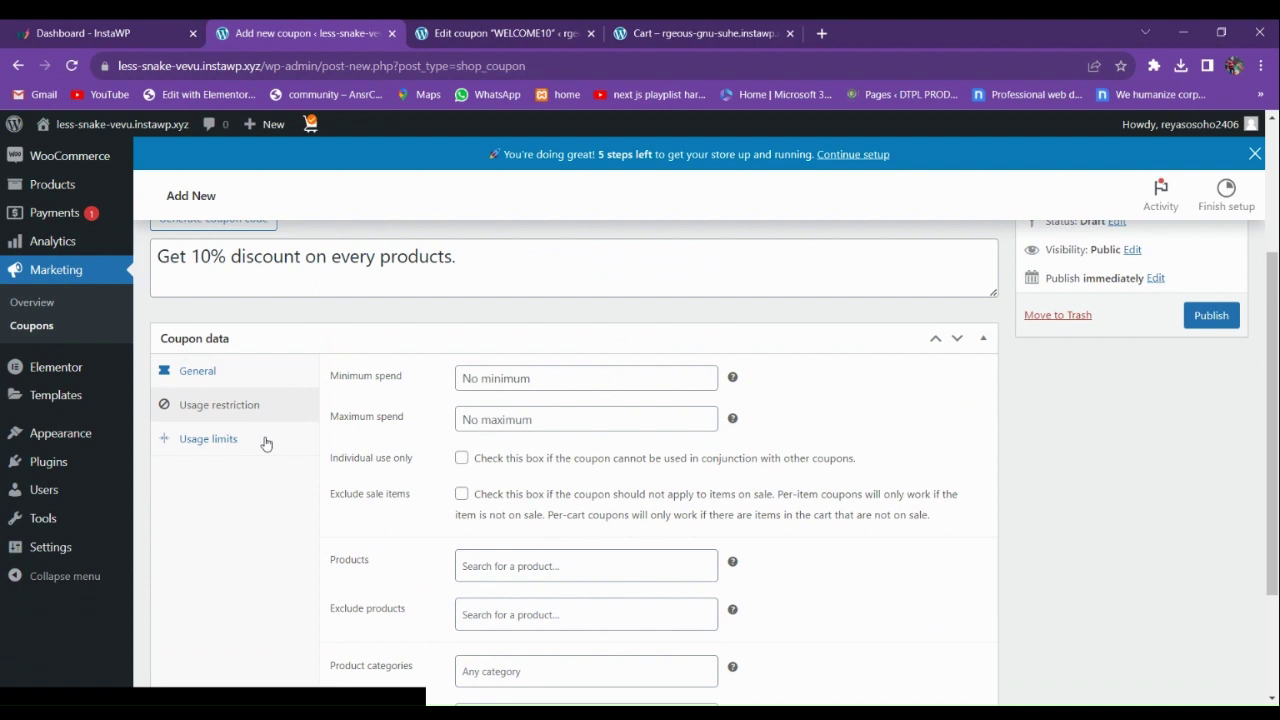
pyautogui.click(220, 442)
pyautogui.click(465, 482)
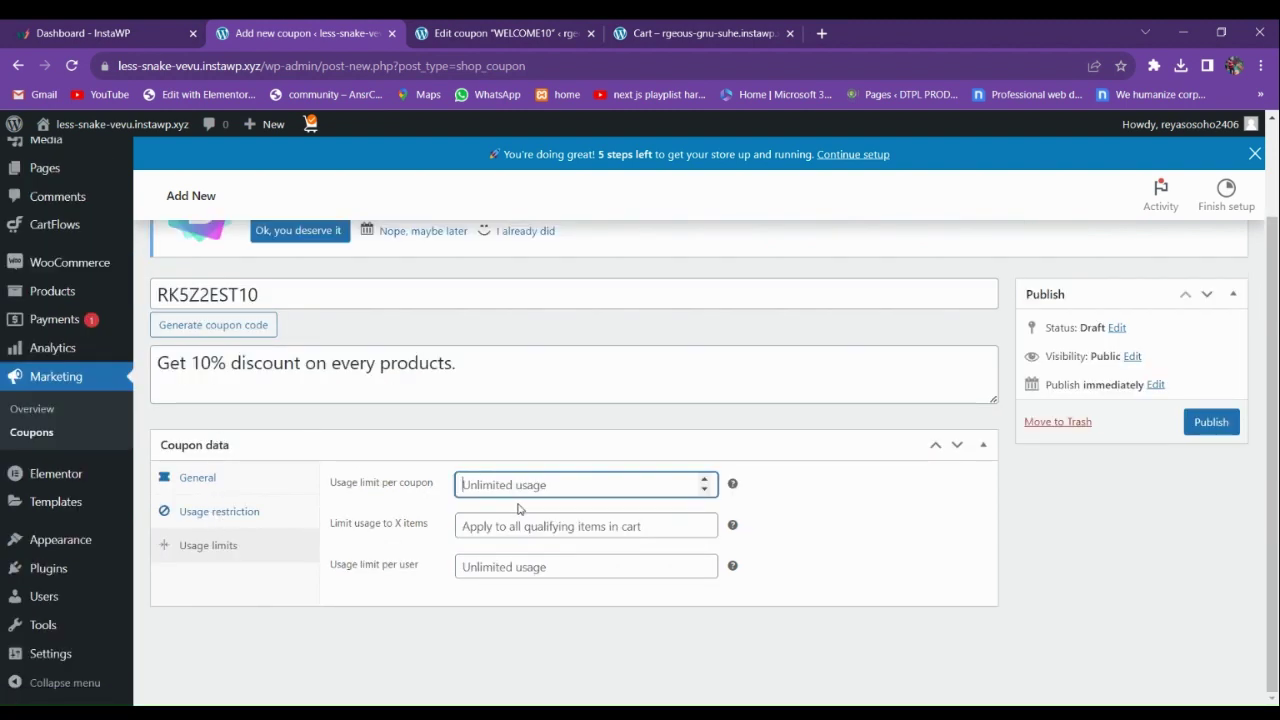
pyautogui.write('1')
pyautogui.click(506, 568)
pyautogui.write('1')
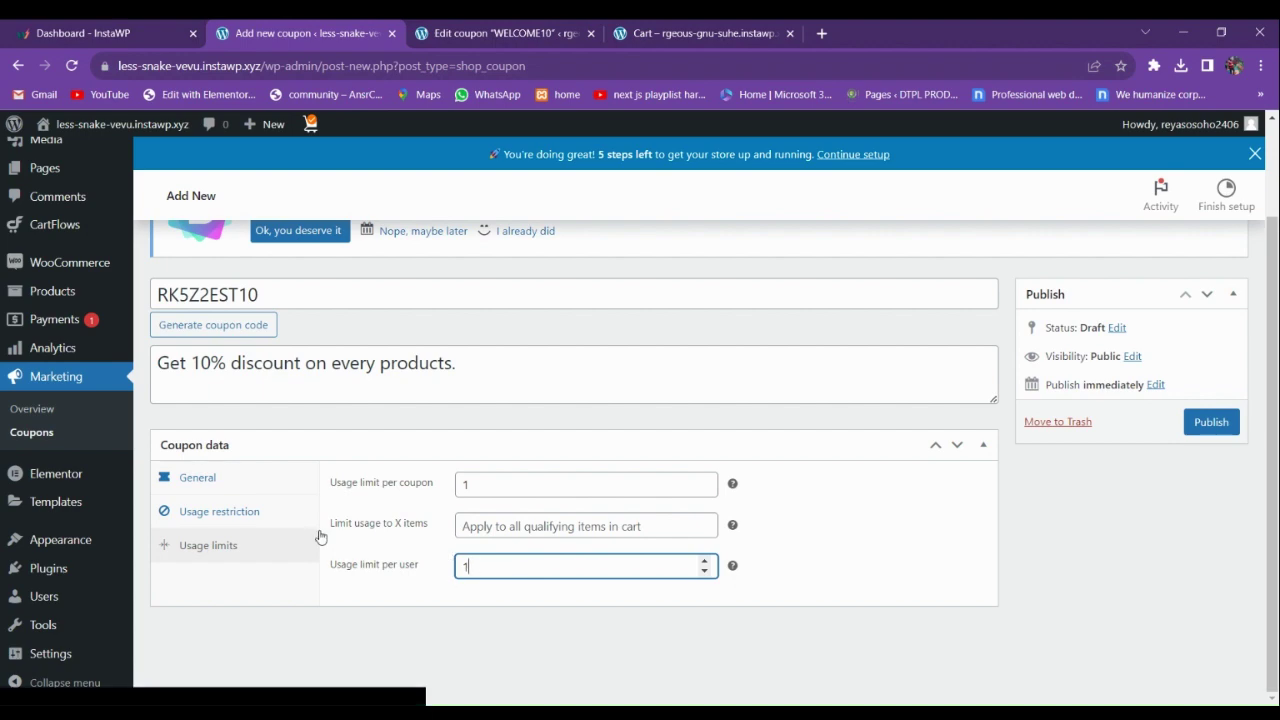
pyautogui.click(225, 553)
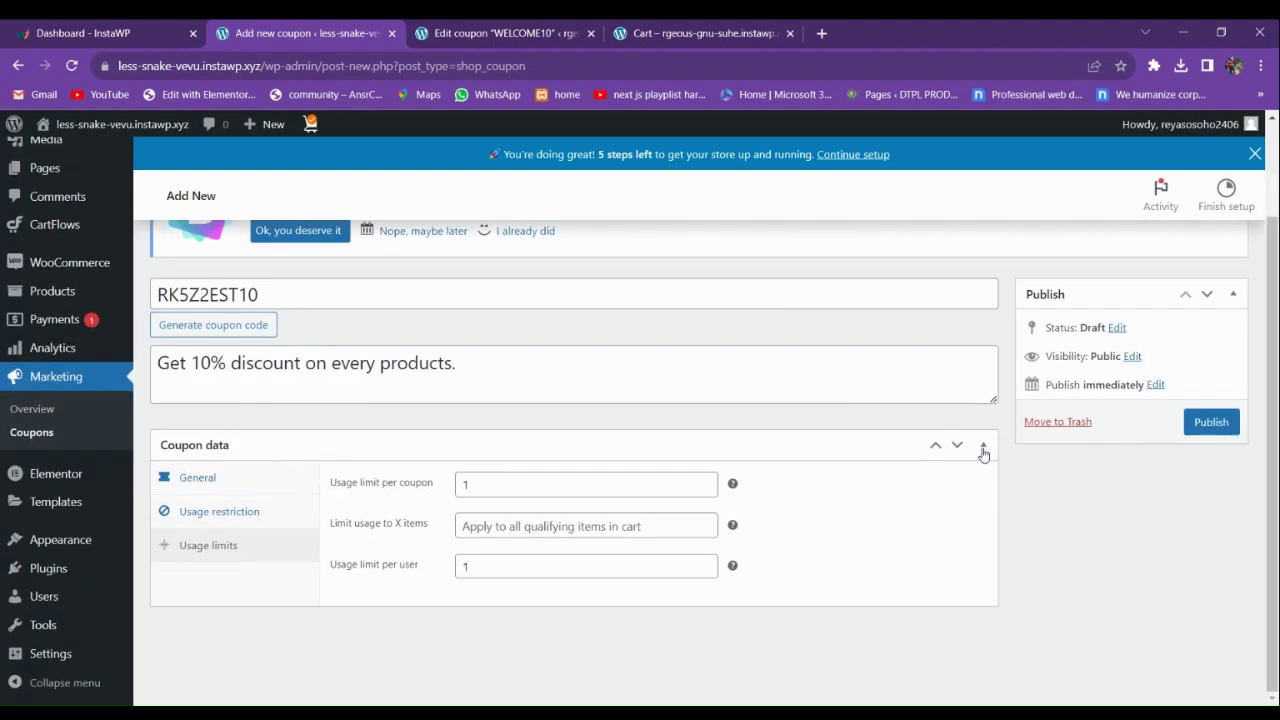
pyautogui.scroll(1, 983, 453)
pyautogui.click(1211, 505)
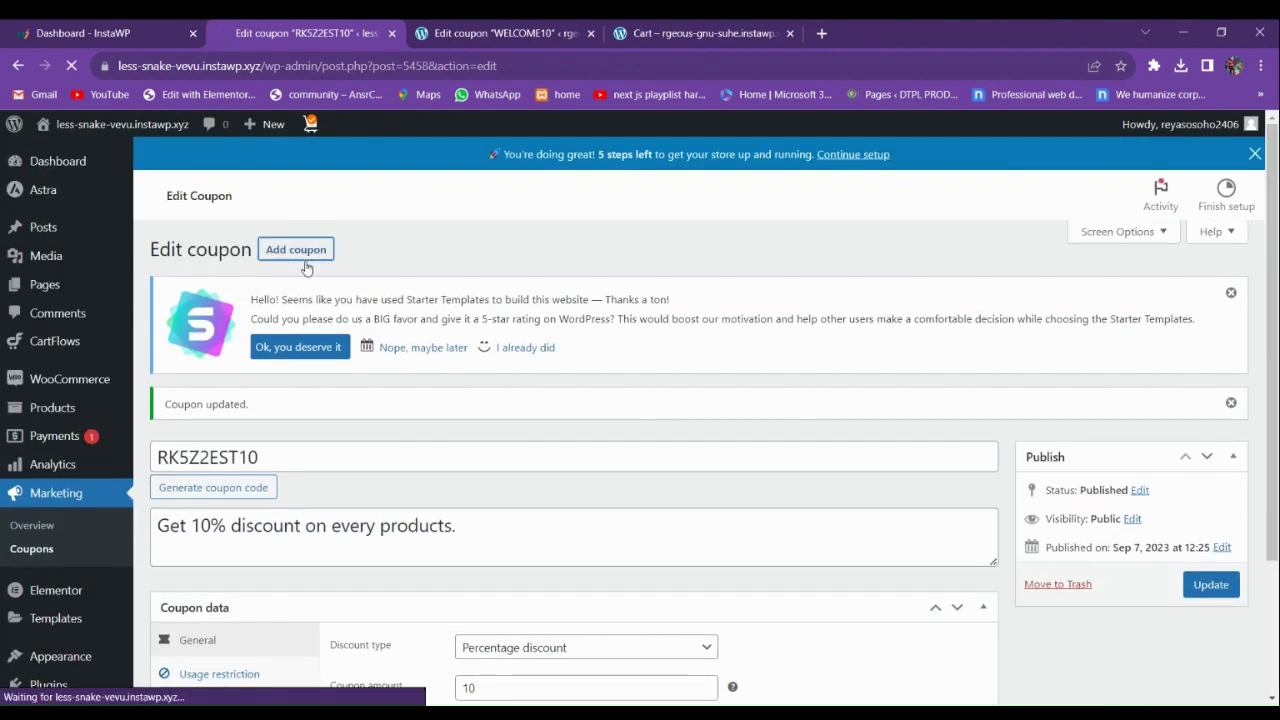
# - Add a second coupon with generated code NXG8DBU65 and description 'GET 5% discount on every products'
pyautogui.click(305, 258)
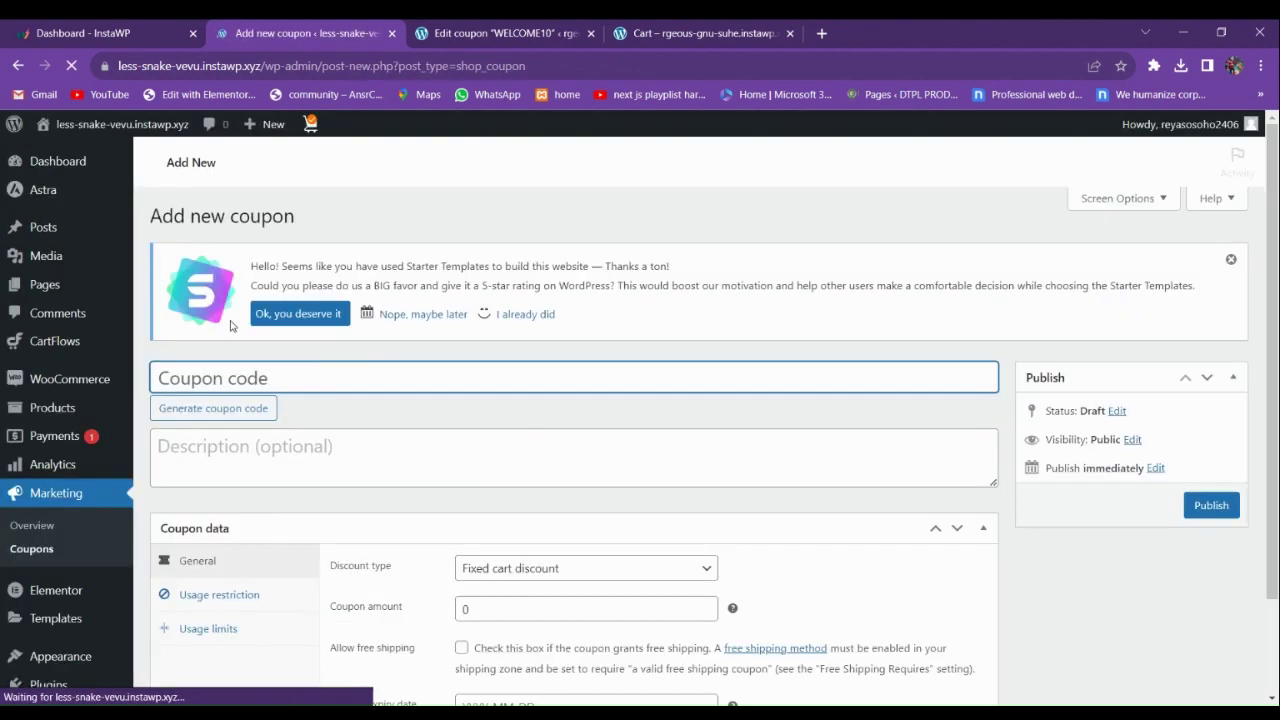
pyautogui.click(228, 408)
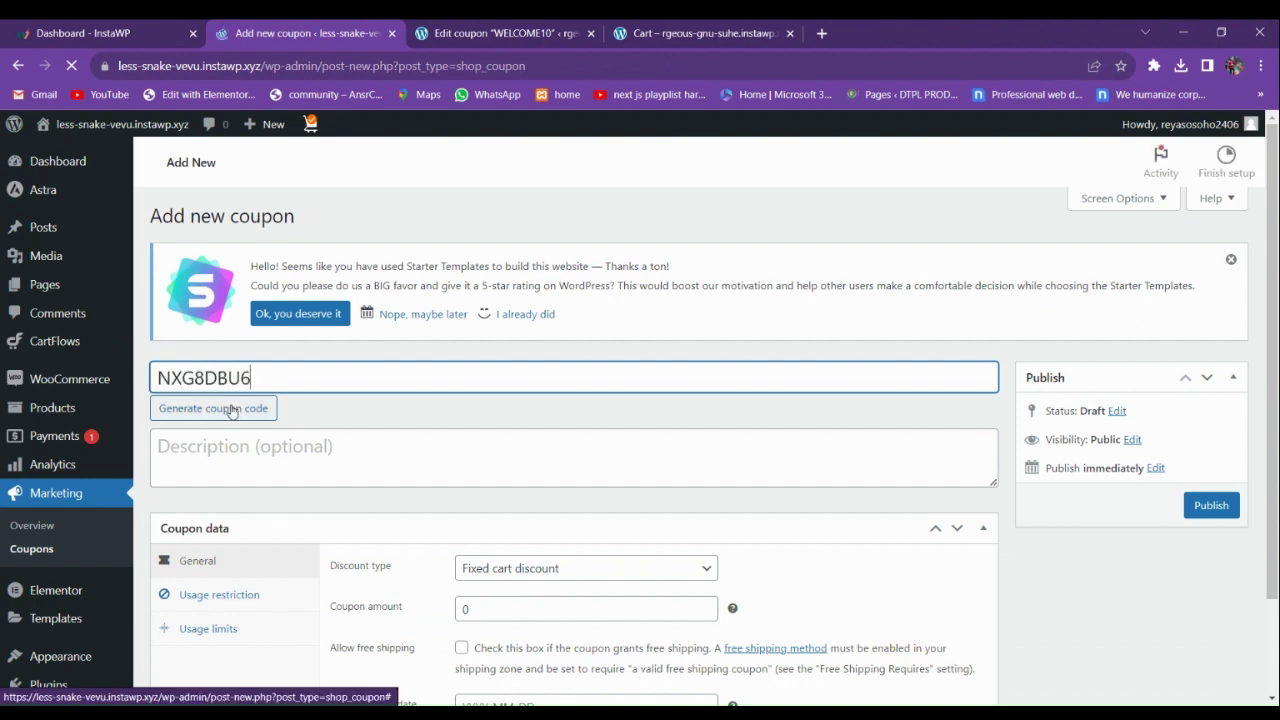
pyautogui.click(261, 458)
pyautogui.write('GET')
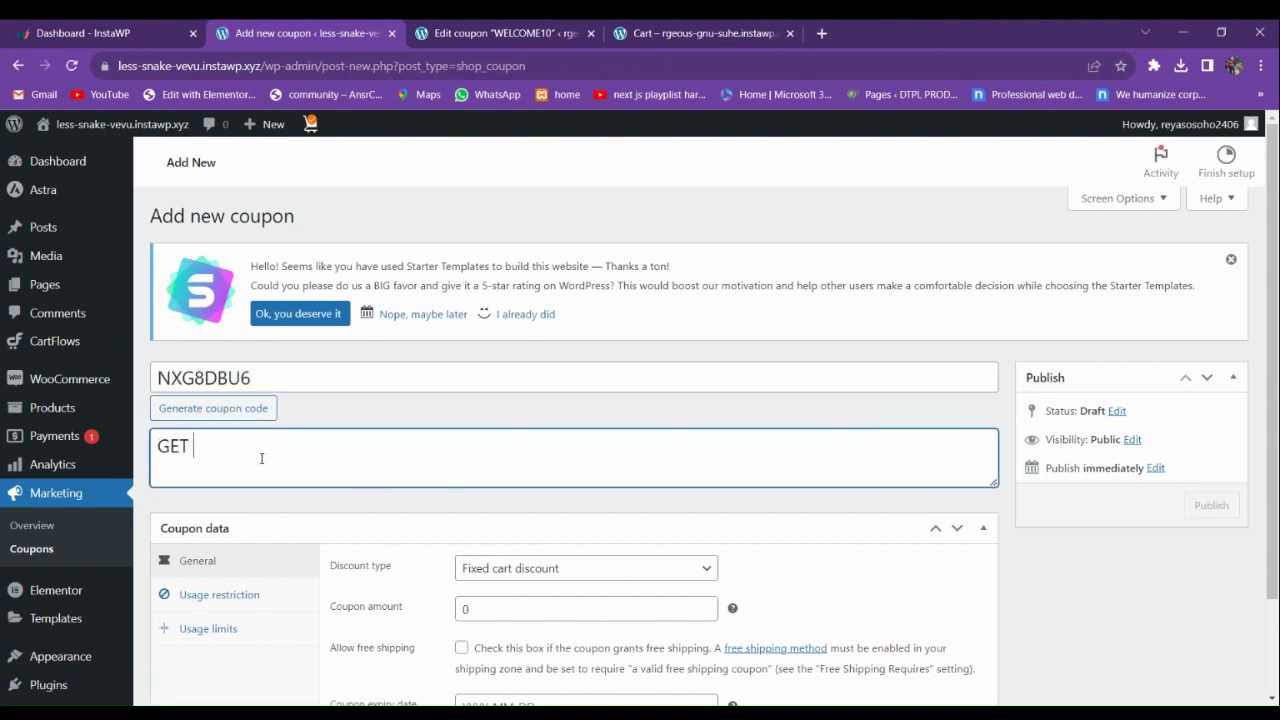
pyautogui.write(' 5% discount on every pr')
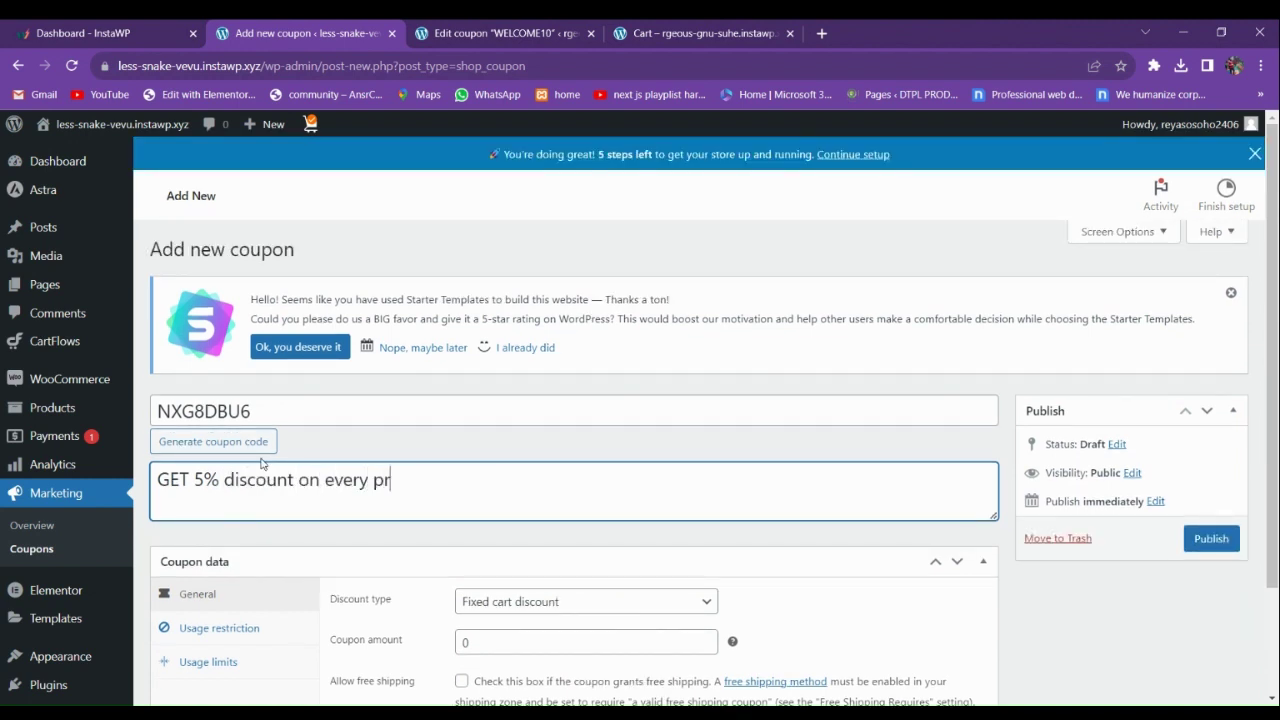
pyautogui.click(280, 413)
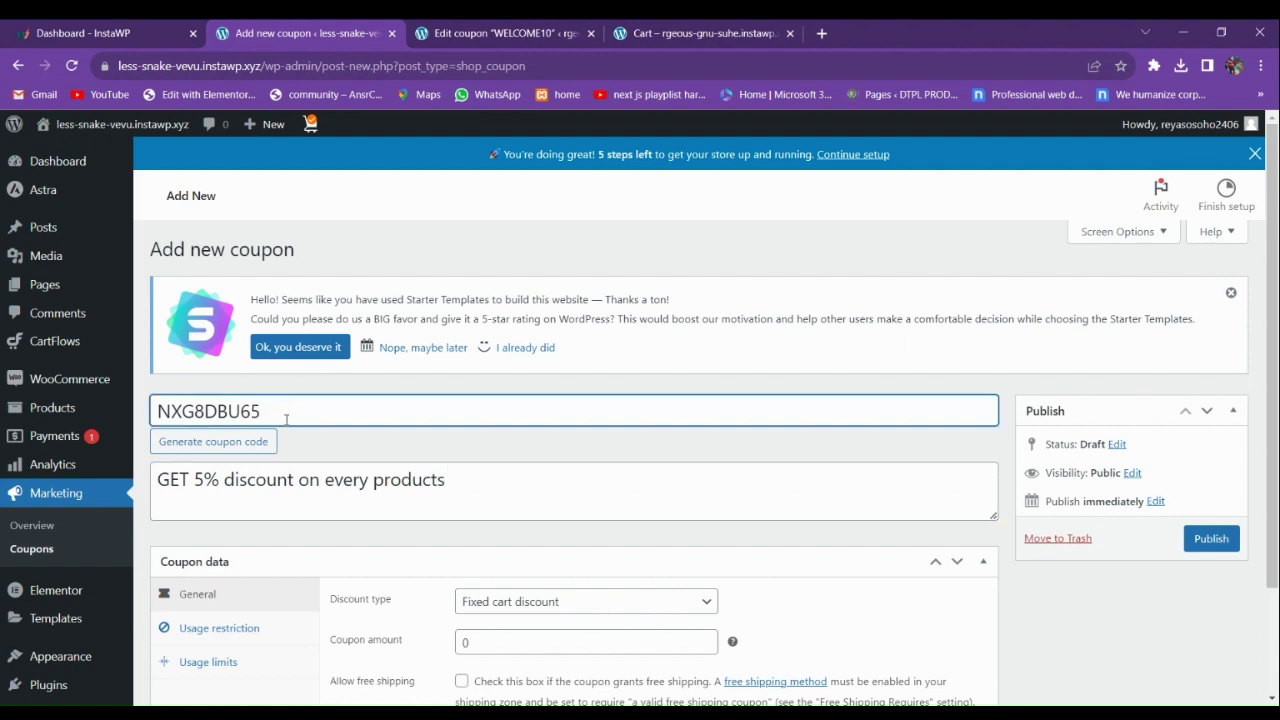
pyautogui.write('5')
pyautogui.scroll(-1, 290, 430)
# - Make coupon NXG8DBU65 a 5 percentage discount expiring 2023-09-21
pyautogui.click(495, 475)
pyautogui.click(492, 494)
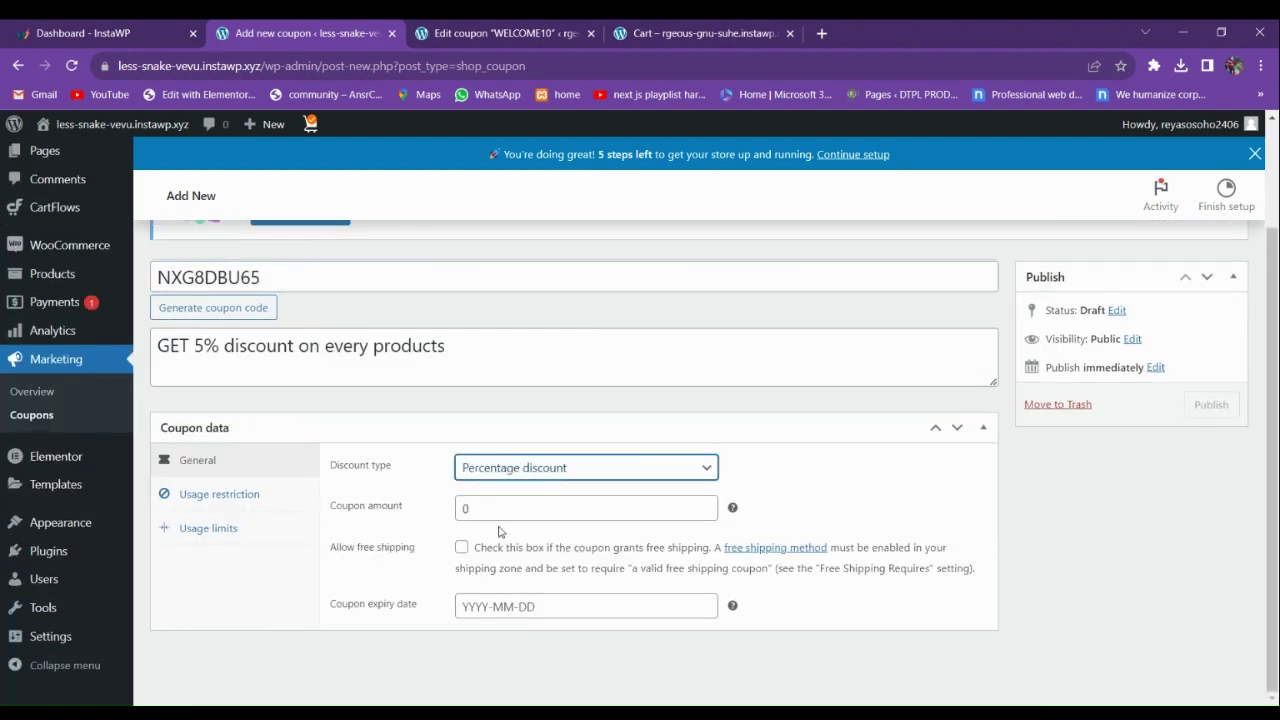
pyautogui.press('Tab')
pyautogui.write('5')
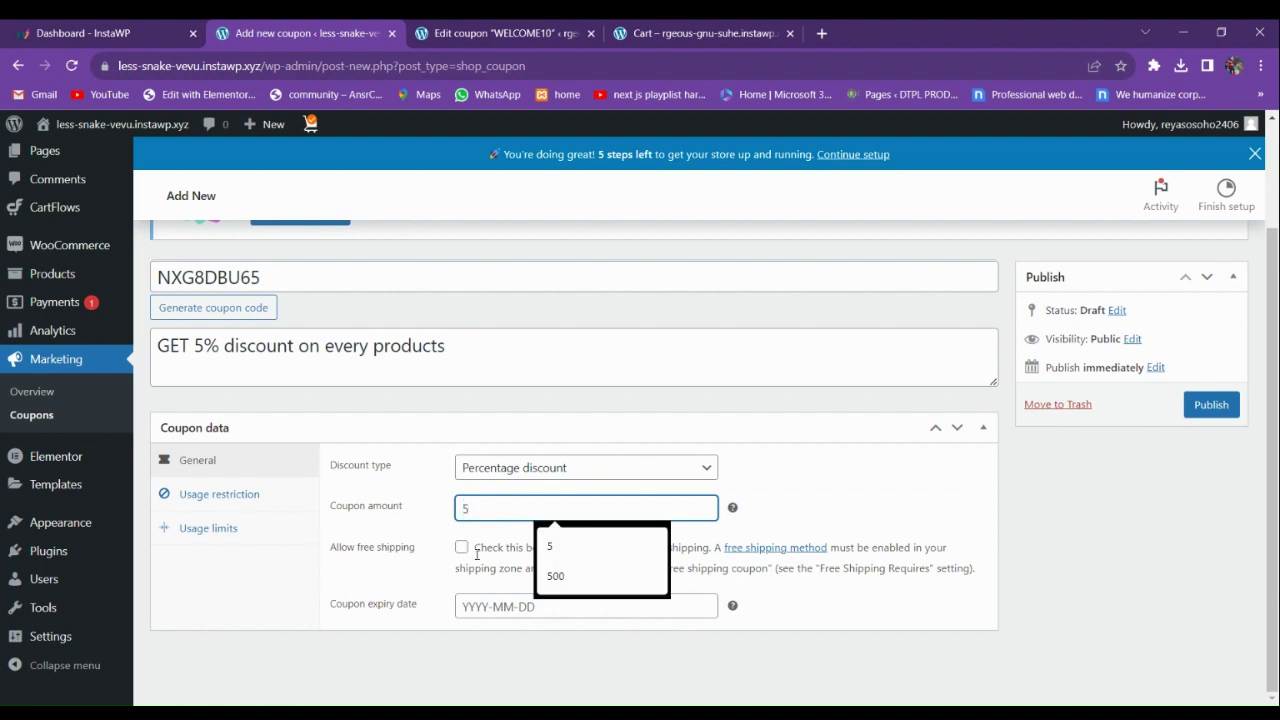
pyautogui.click(482, 600)
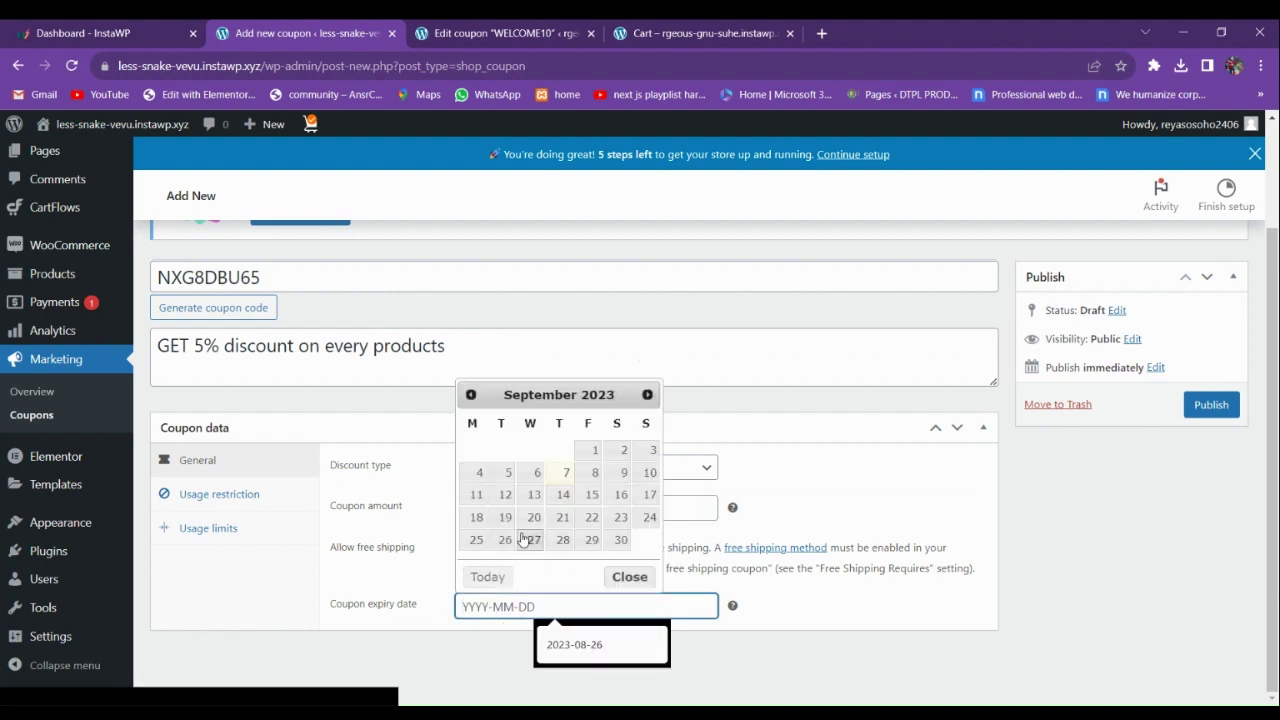
pyautogui.click(563, 517)
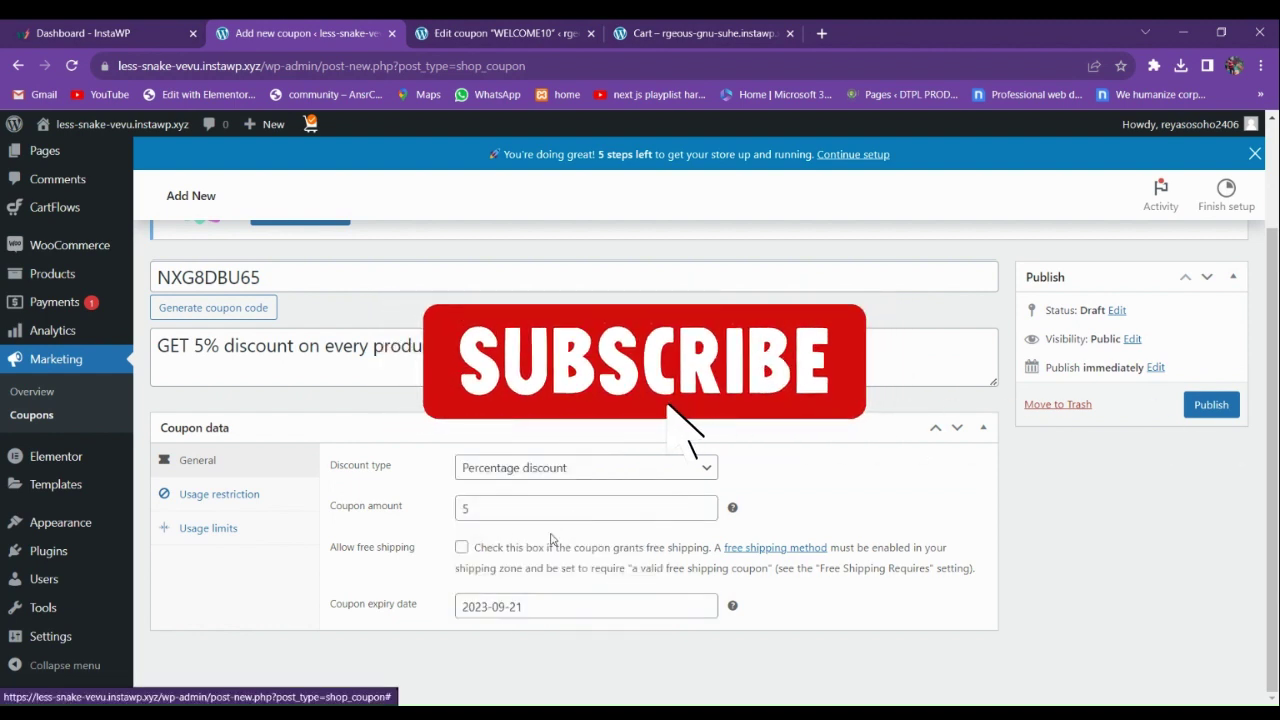
pyautogui.click(528, 607)
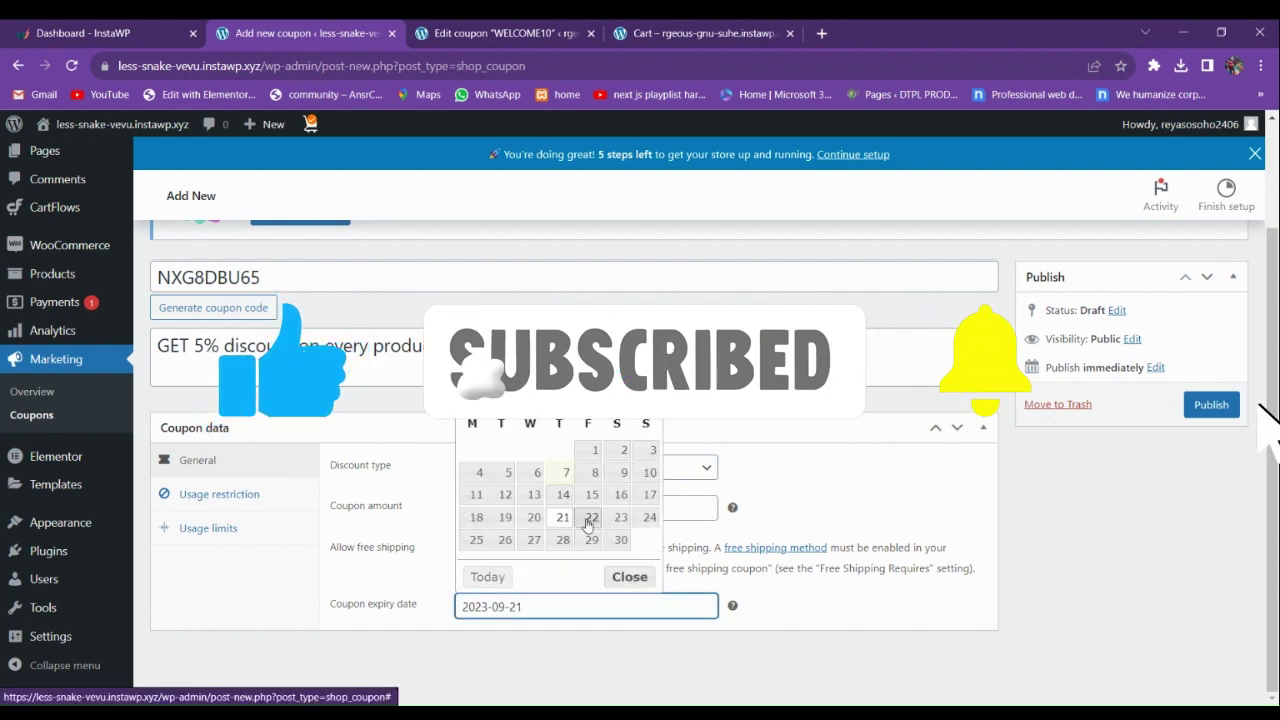
pyautogui.click(620, 477)
pyautogui.click(228, 503)
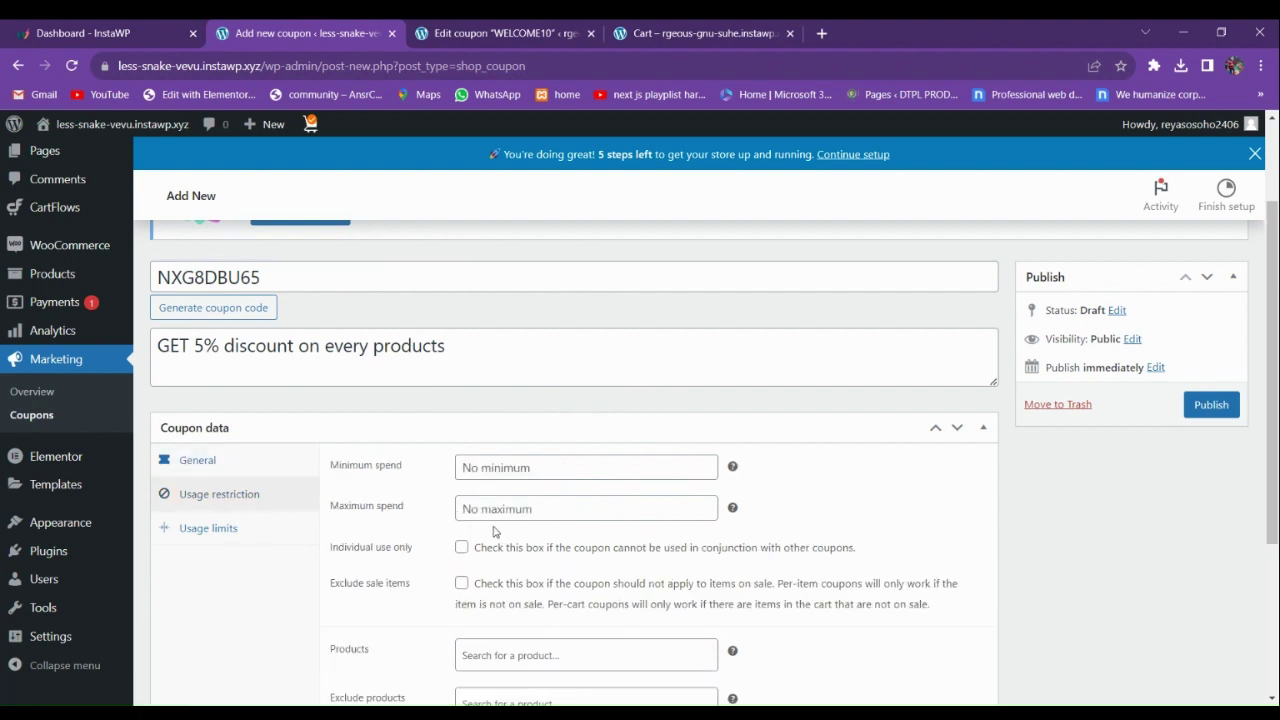
# - Give coupon NXG8DBU65 a usage limit of 1 per coupon and 1 per user
pyautogui.scroll(-2, 485, 515)
pyautogui.scroll(2, 493, 476)
pyautogui.scroll(-1, 499, 503)
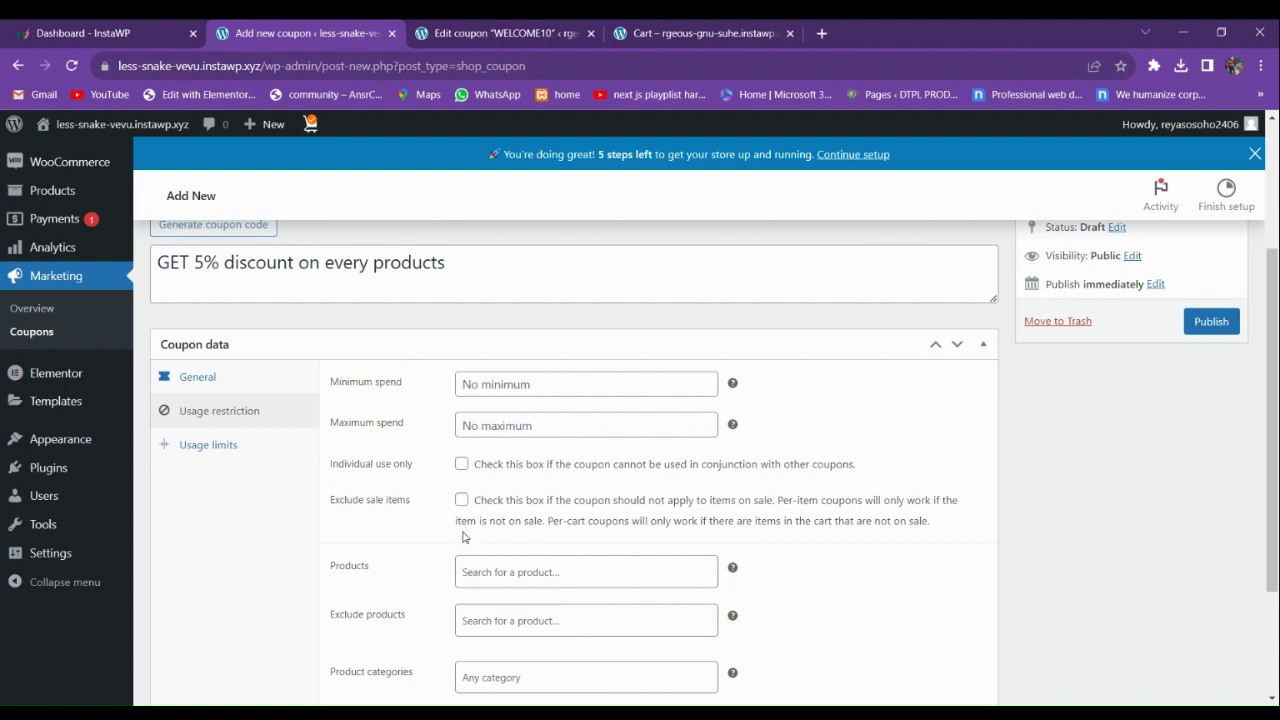
pyautogui.scroll(-2, 463, 534)
pyautogui.scroll(3, 320, 515)
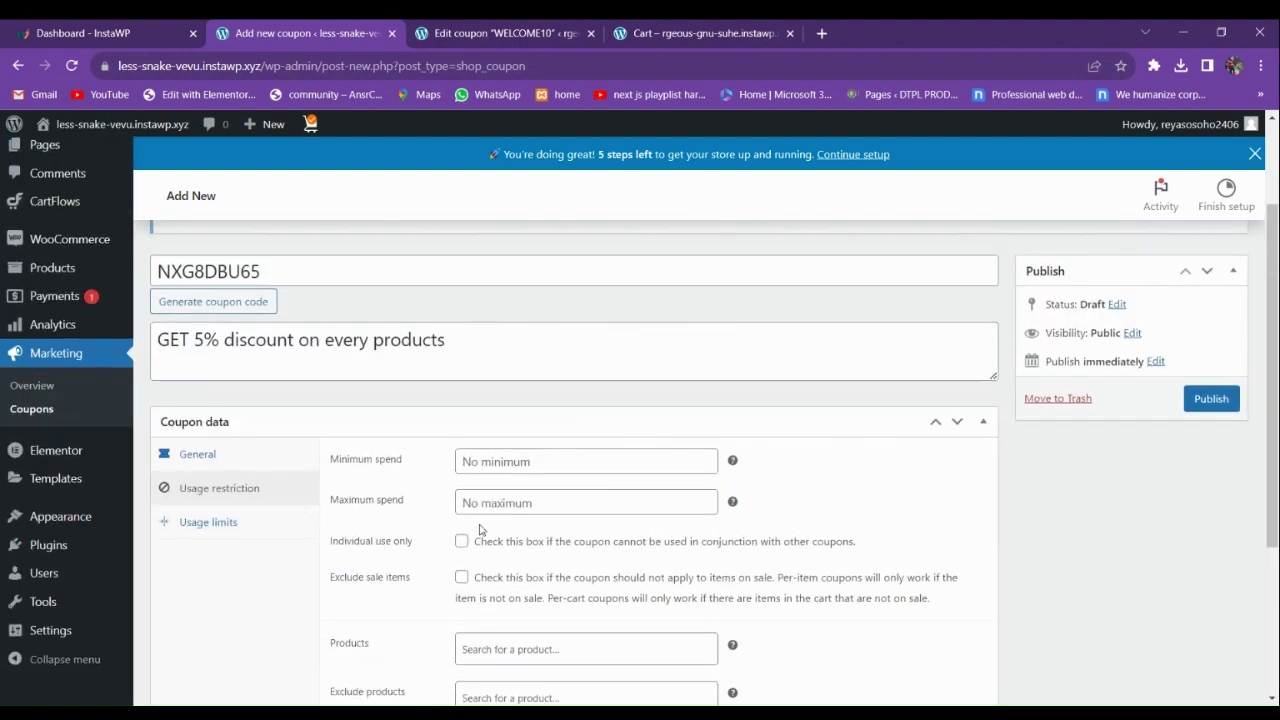
pyautogui.scroll(-3, 481, 505)
pyautogui.scroll(3, 448, 427)
pyautogui.click(210, 522)
pyautogui.click(512, 482)
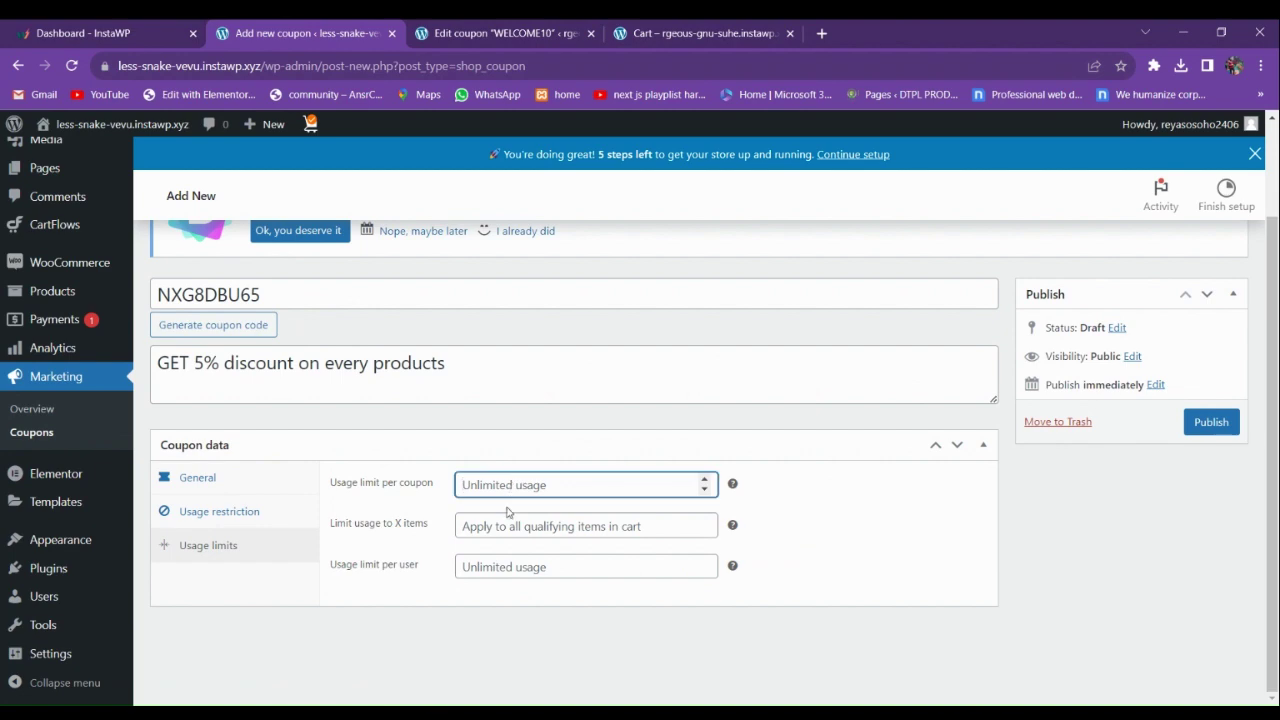
pyautogui.write('1')
pyautogui.click(511, 566)
pyautogui.write('1')
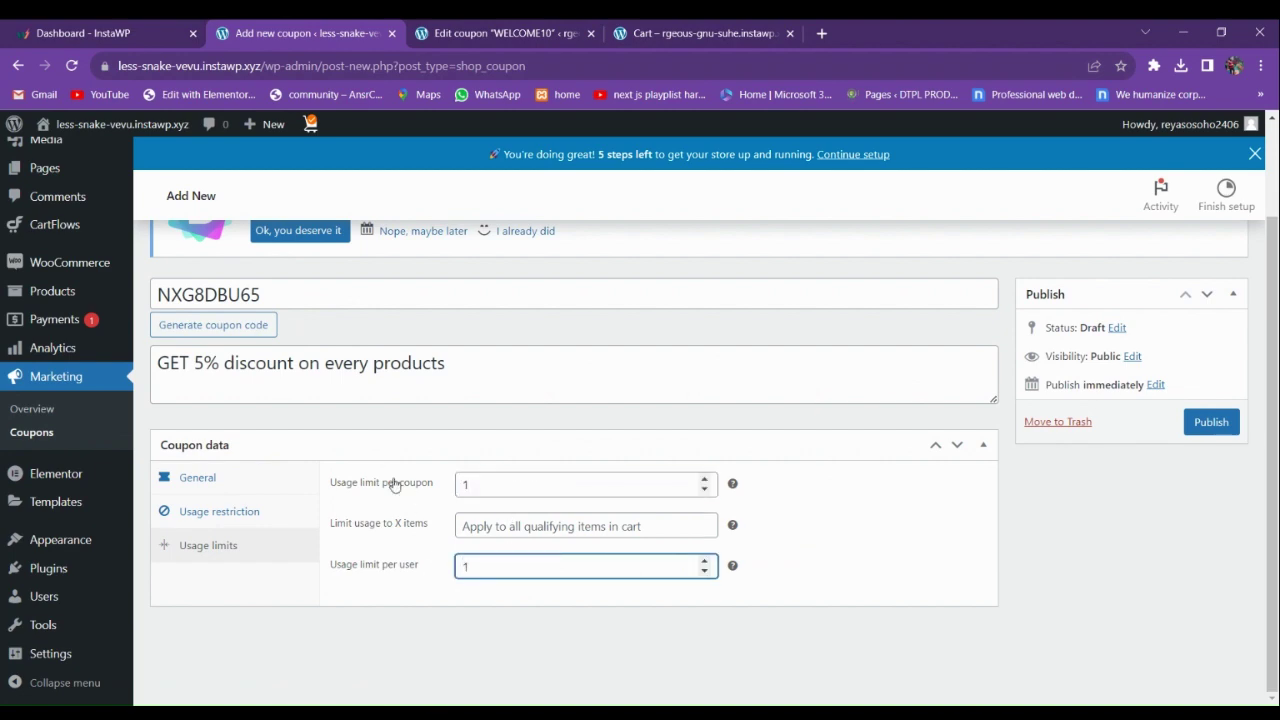
# - Publish the NXG8DBU65 coupon
pyautogui.scroll(2, 420, 510)
pyautogui.scroll(-2, 391, 491)
pyautogui.click(1205, 425)
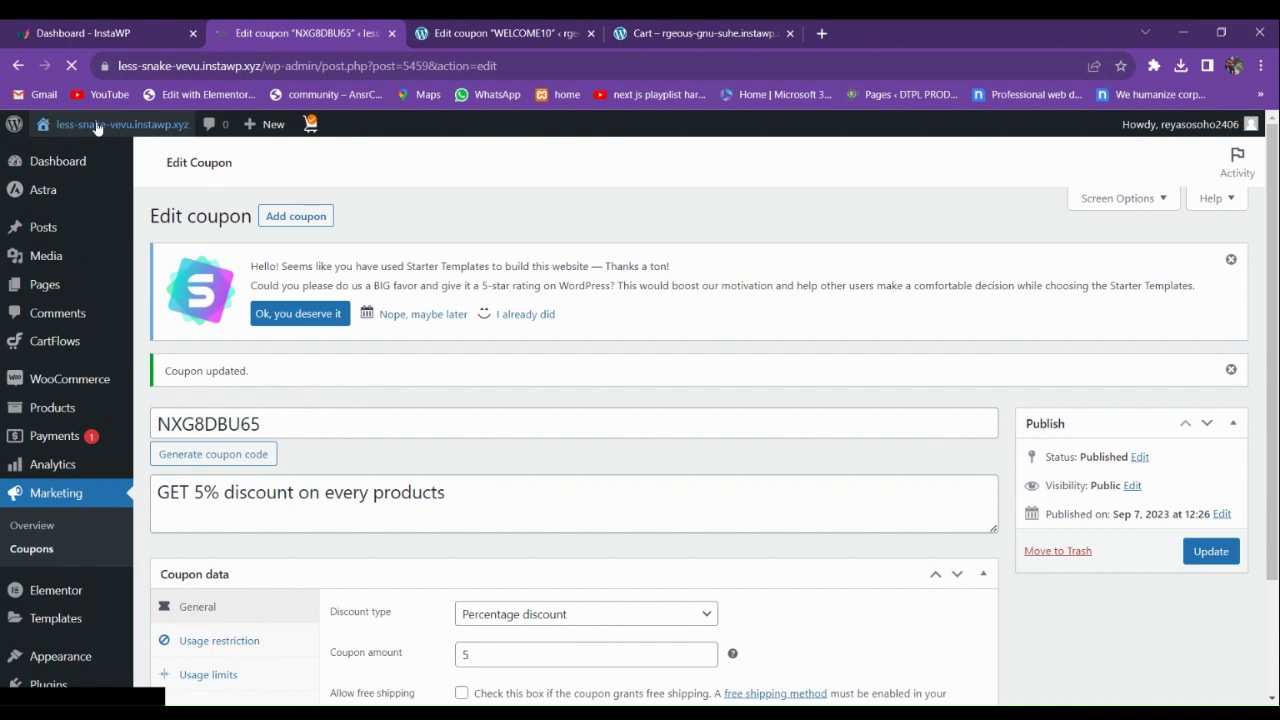
# - Open the live storefront in a new tab and browse its shop page
pyautogui.moveTo(110, 124)
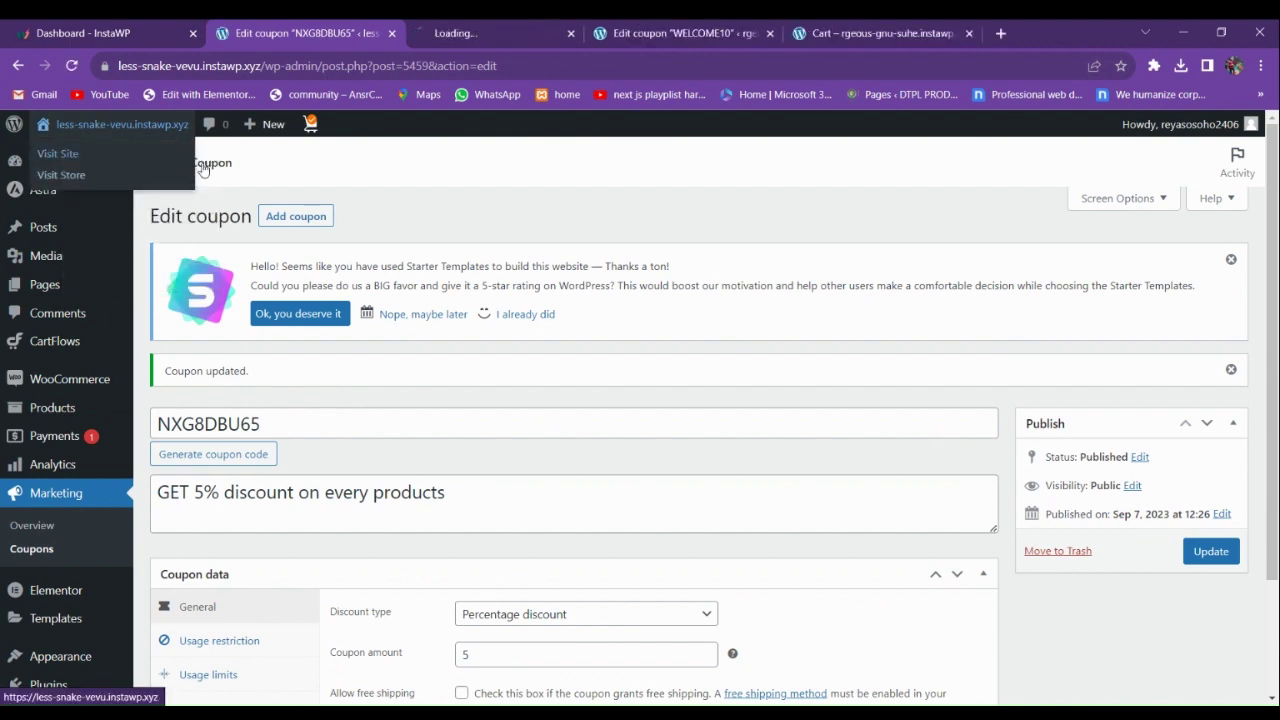
pyautogui.keyDown('ctrl'); pyautogui.click(62, 157); pyautogui.keyUp('ctrl')
pyautogui.click(495, 33)
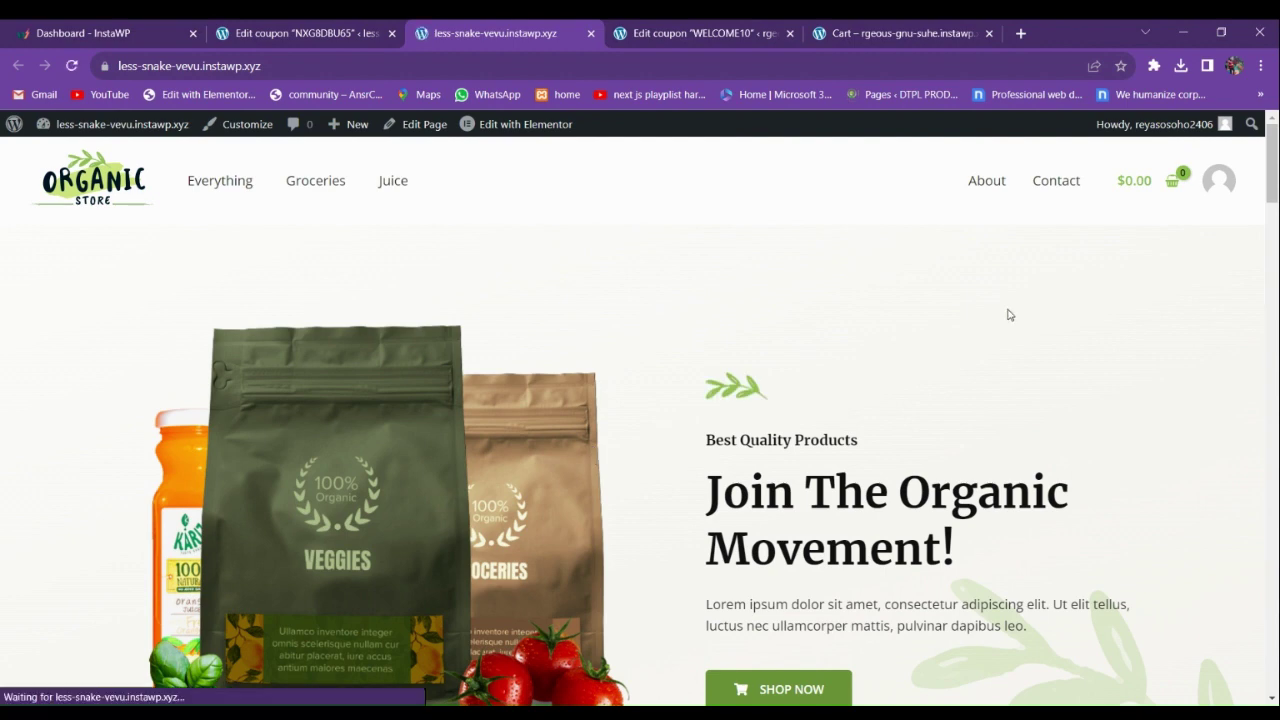
pyautogui.click(228, 186)
pyautogui.scroll(-3, 654, 430)
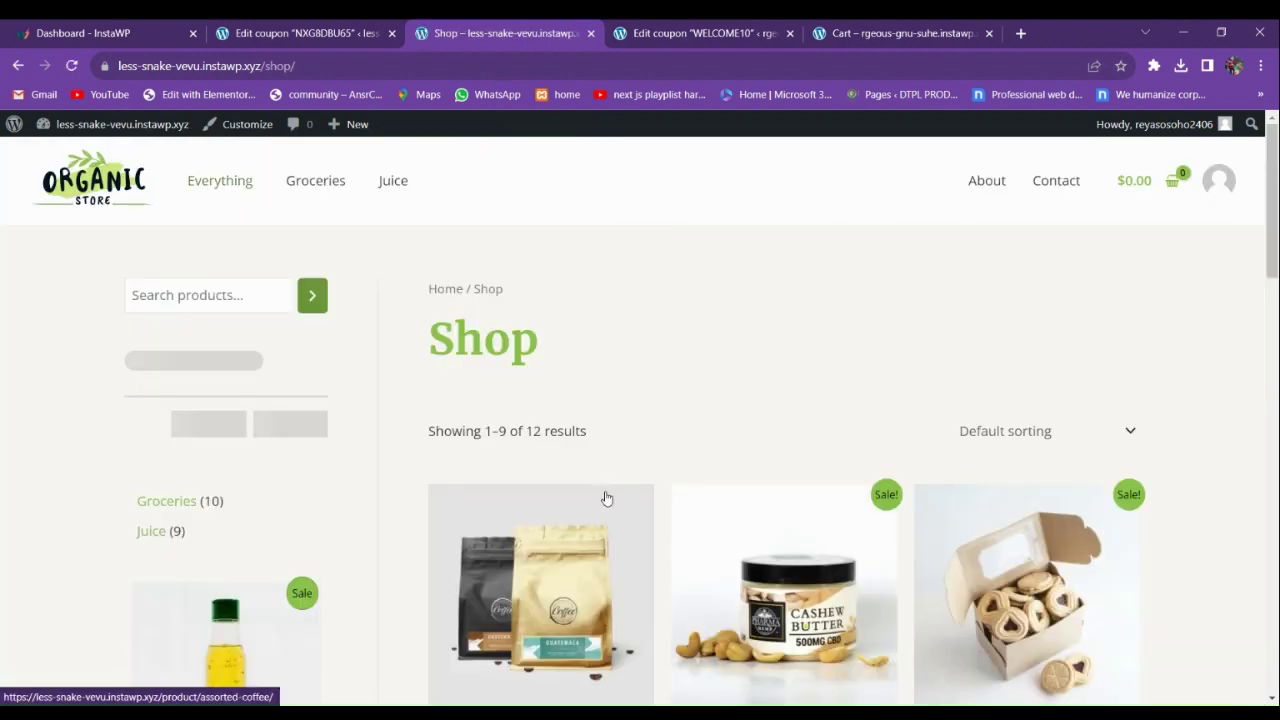
pyautogui.scroll(-3, 605, 500)
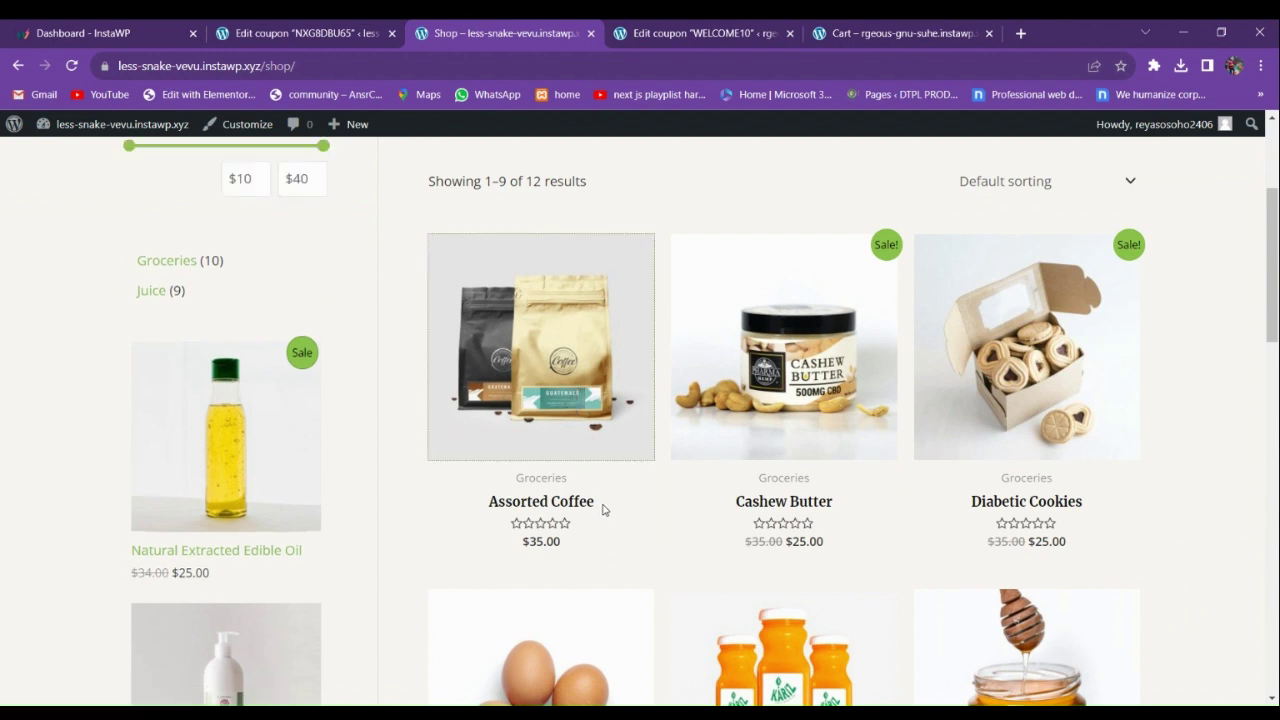
# - Add Assorted Coffee ($35.00) to the cart, then return to the NXG8DBU65 edit page
pyautogui.click(567, 440)
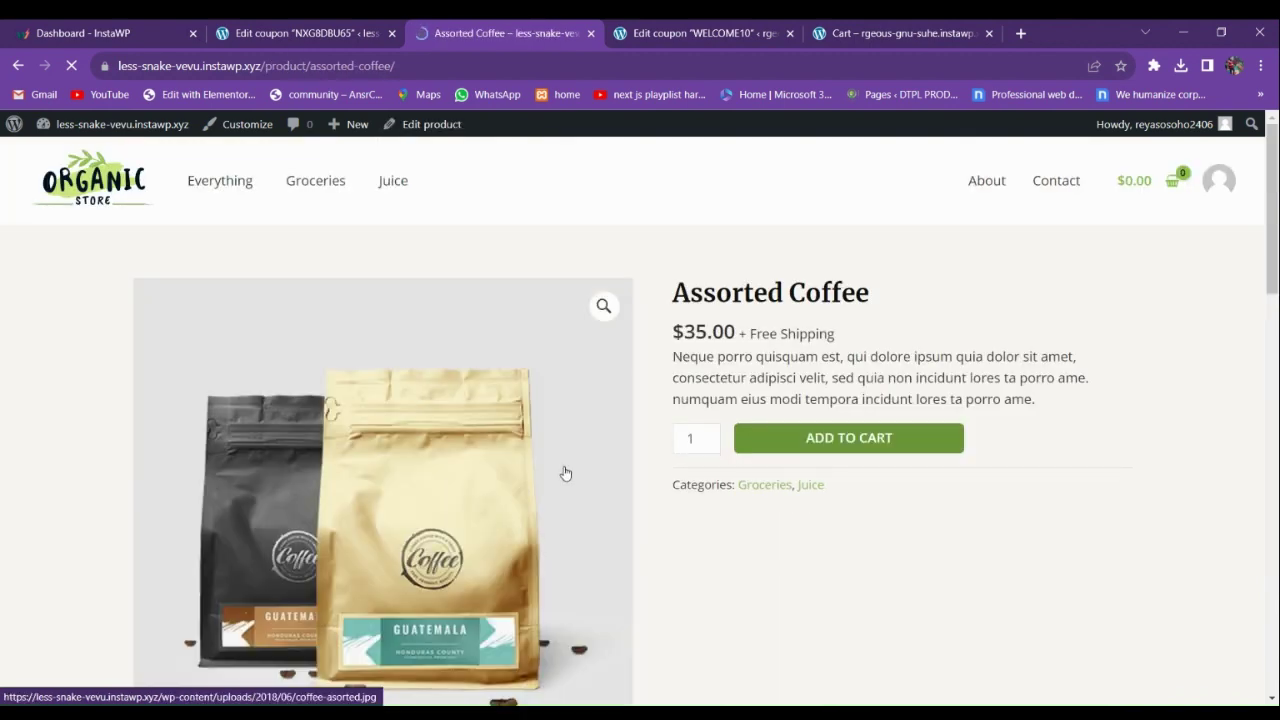
pyautogui.click(814, 444)
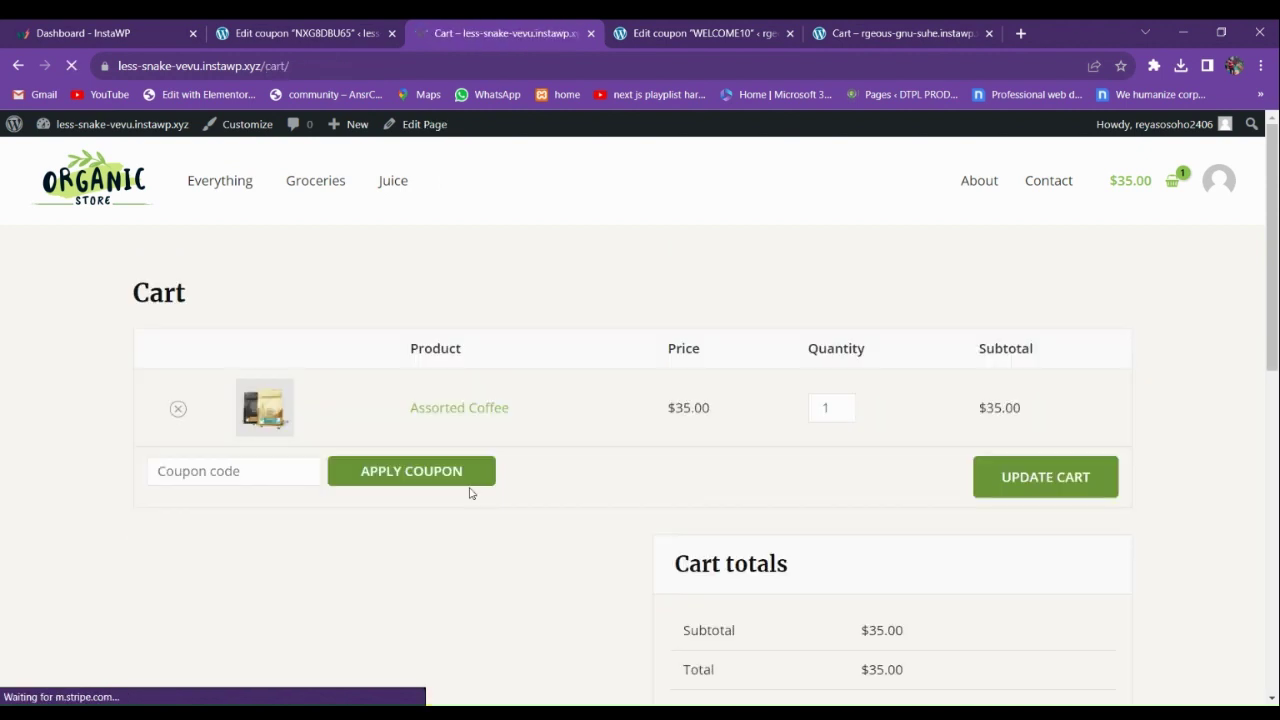
pyautogui.scroll(-2, 469, 506)
pyautogui.scroll(-1, 469, 506)
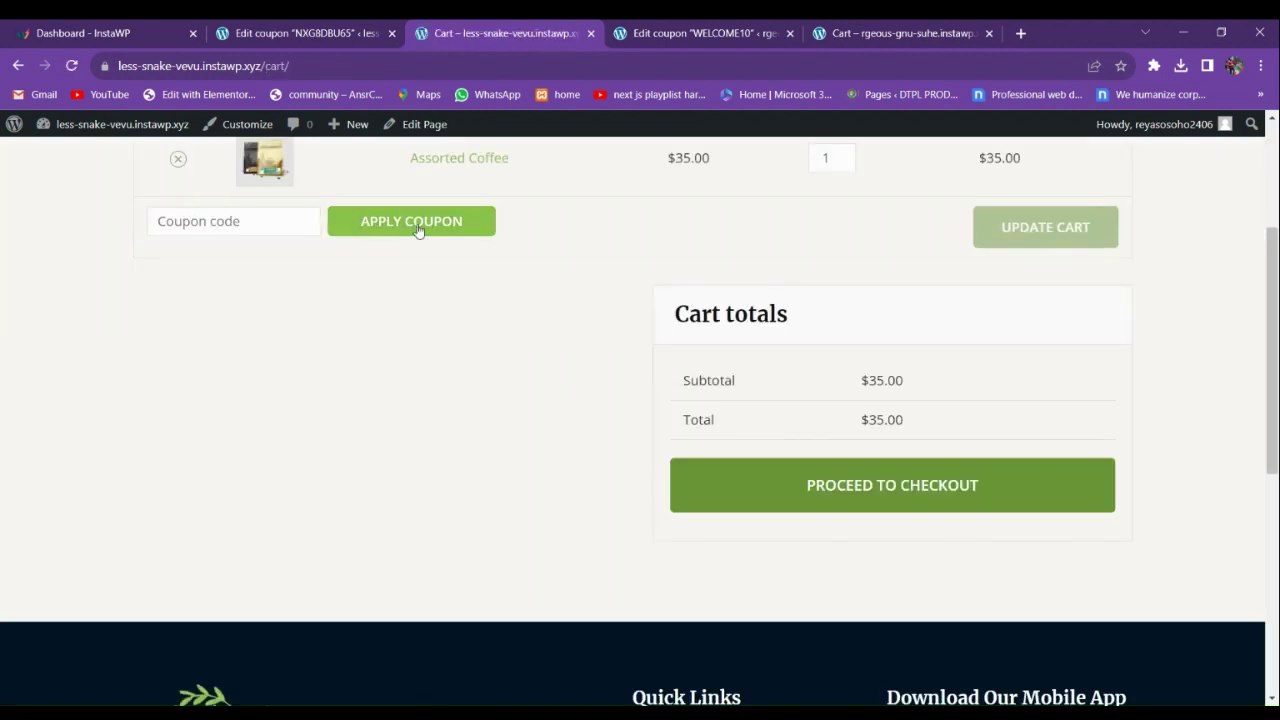
pyautogui.scroll(3, 480, 397)
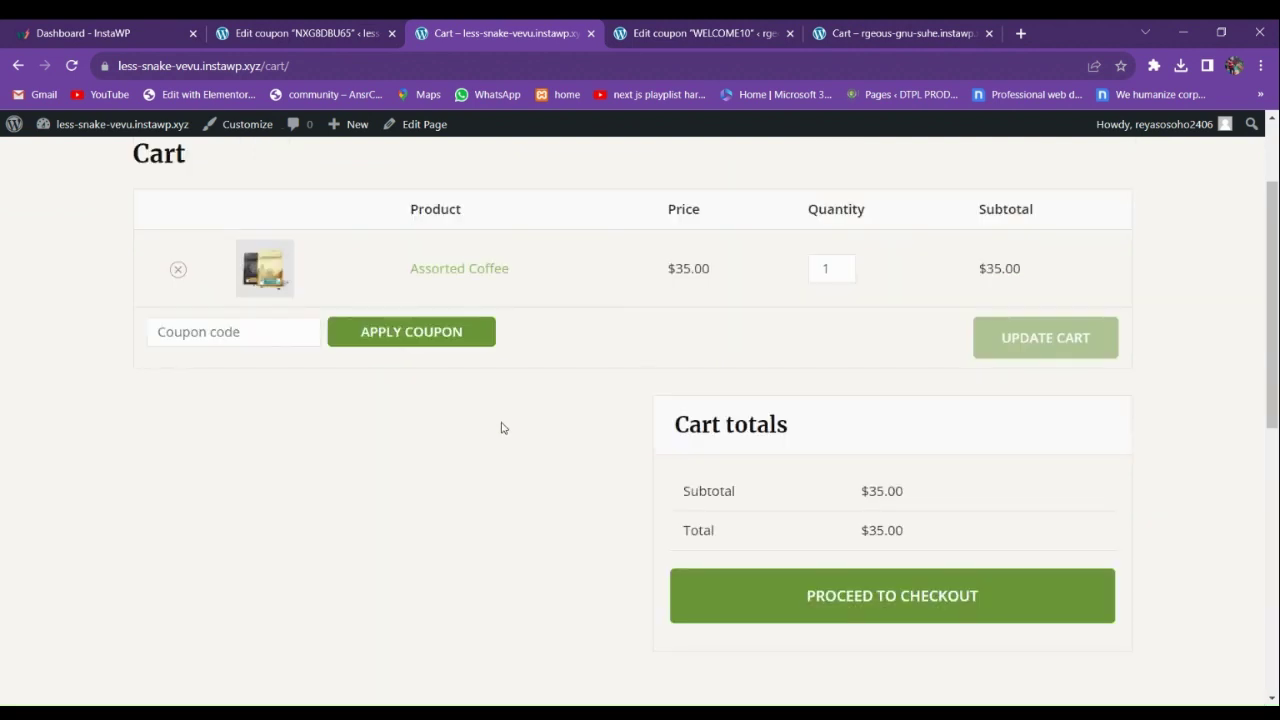
pyautogui.click(300, 33)
pyautogui.scroll(-2, 55, 450)
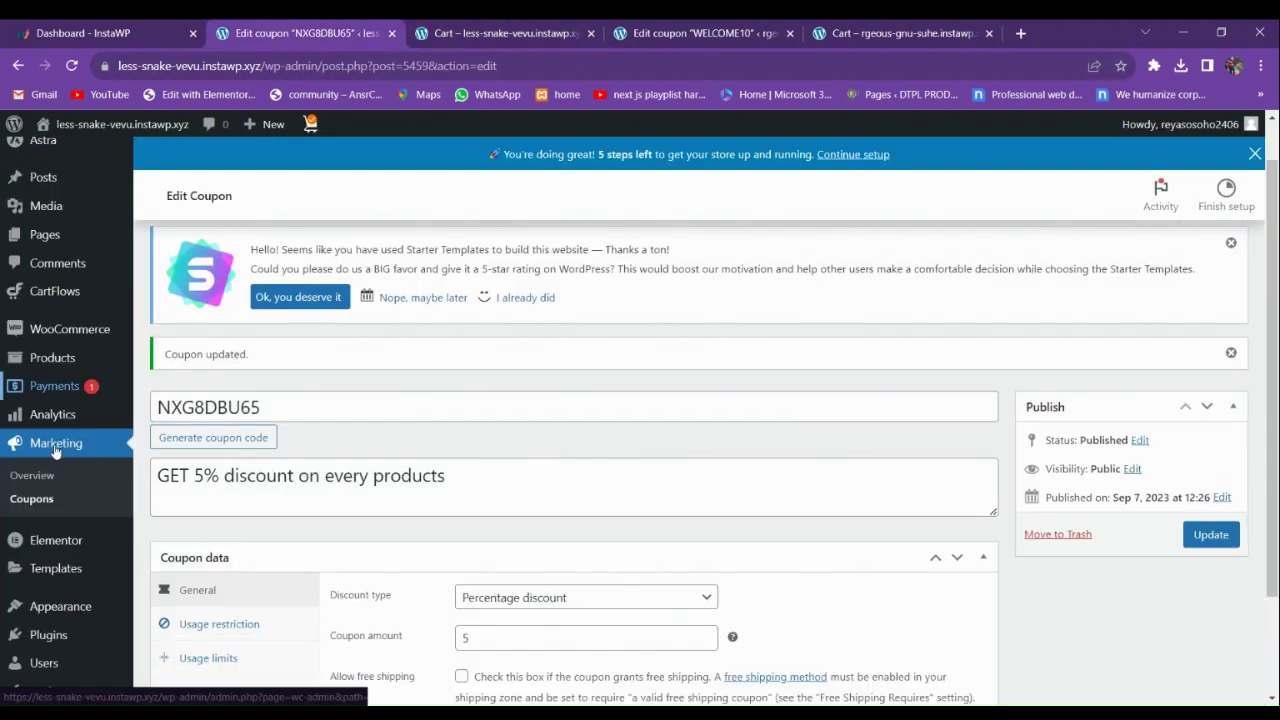
# - Search the plugin directory for 'coupon listing' and activate WPC Coupon Listing for WooCommerce
pyautogui.moveTo(60, 505)
pyautogui.click(168, 512)
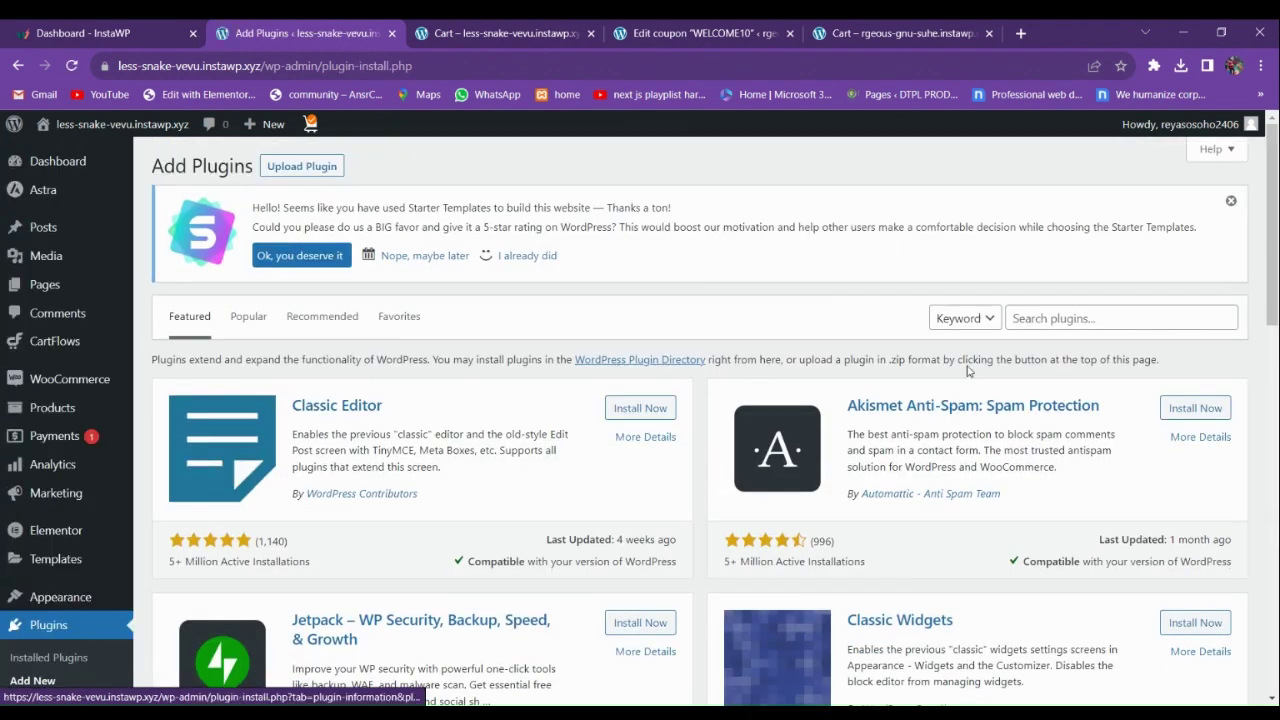
pyautogui.click(1052, 318)
pyautogui.write('coupon')
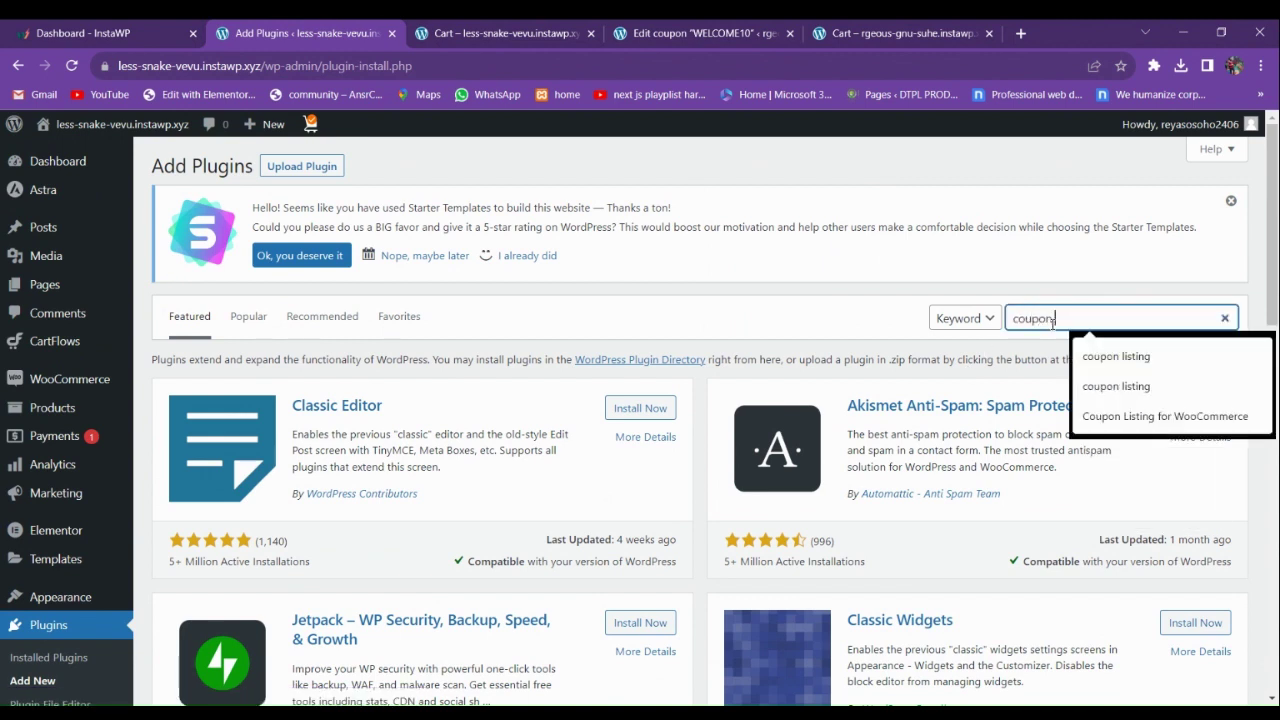
pyautogui.write('-v')
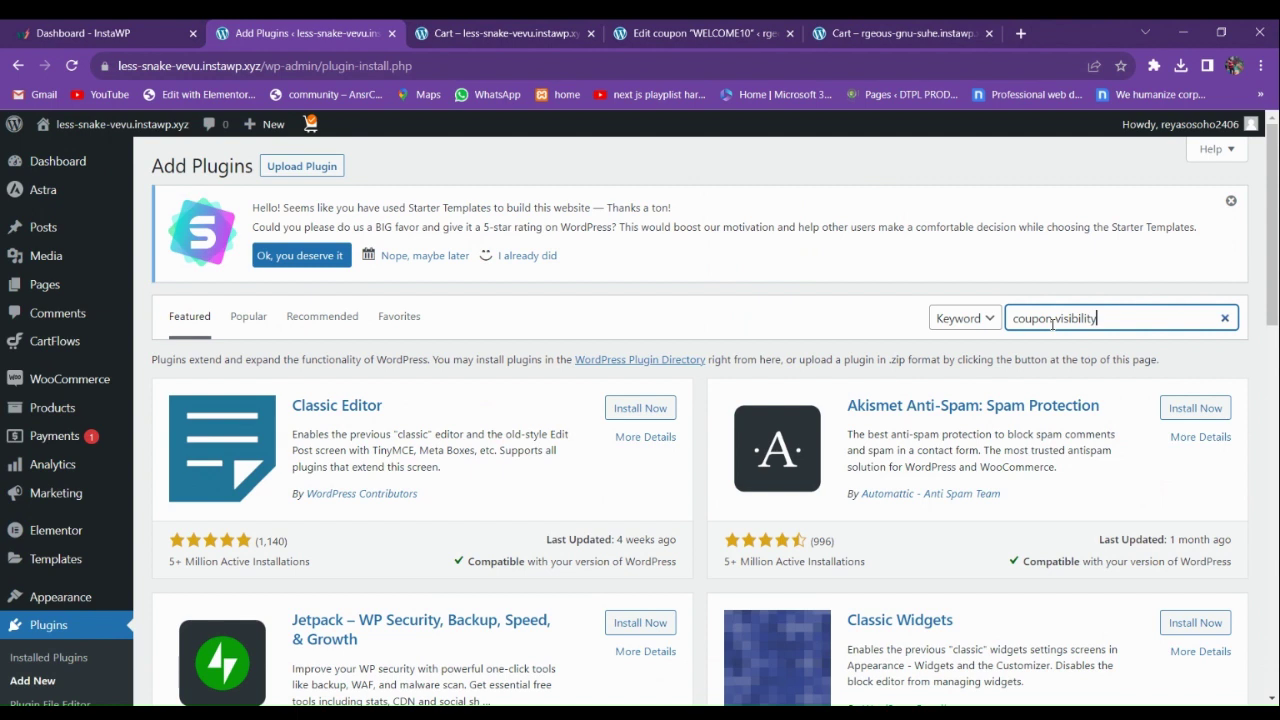
pyautogui.write('isibility')
pyautogui.press('BackSpace')
pyautogui.press('BackSpace')
pyautogui.press('BackSpace')
pyautogui.press('BackSpace')
pyautogui.press('BackSpace')
pyautogui.press('BackSpace')
pyautogui.press('BackSpace')
pyautogui.write('listig')
pyautogui.press('BackSpace')
pyautogui.write('ng')
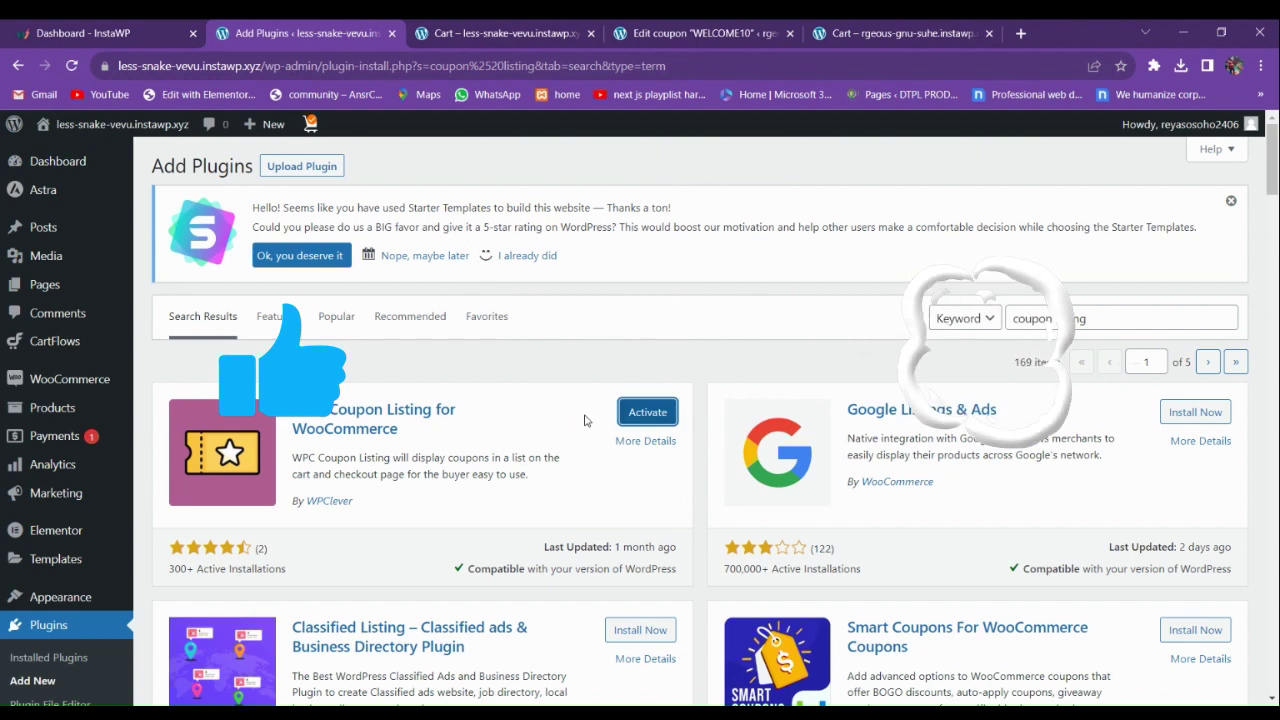
pyautogui.click(647, 412)
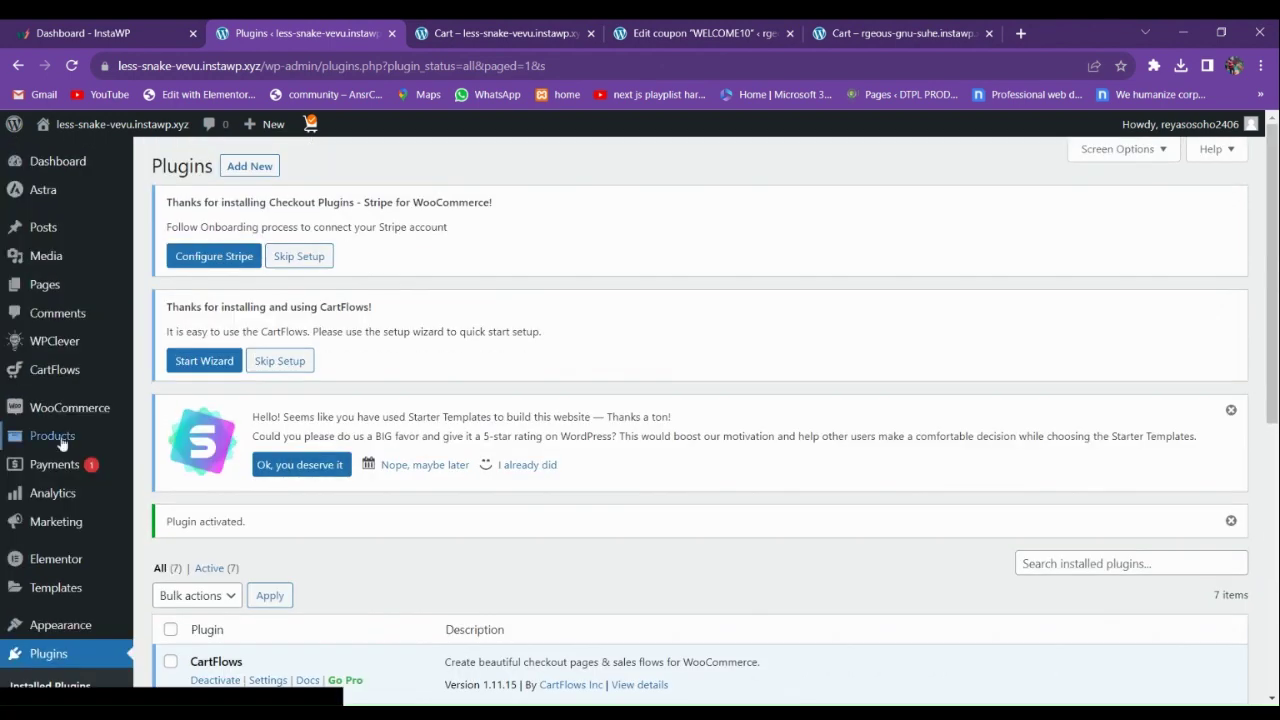
# - Check both coupons under Marketing > Coupons, then reload the storefront cart
pyautogui.moveTo(60, 410)
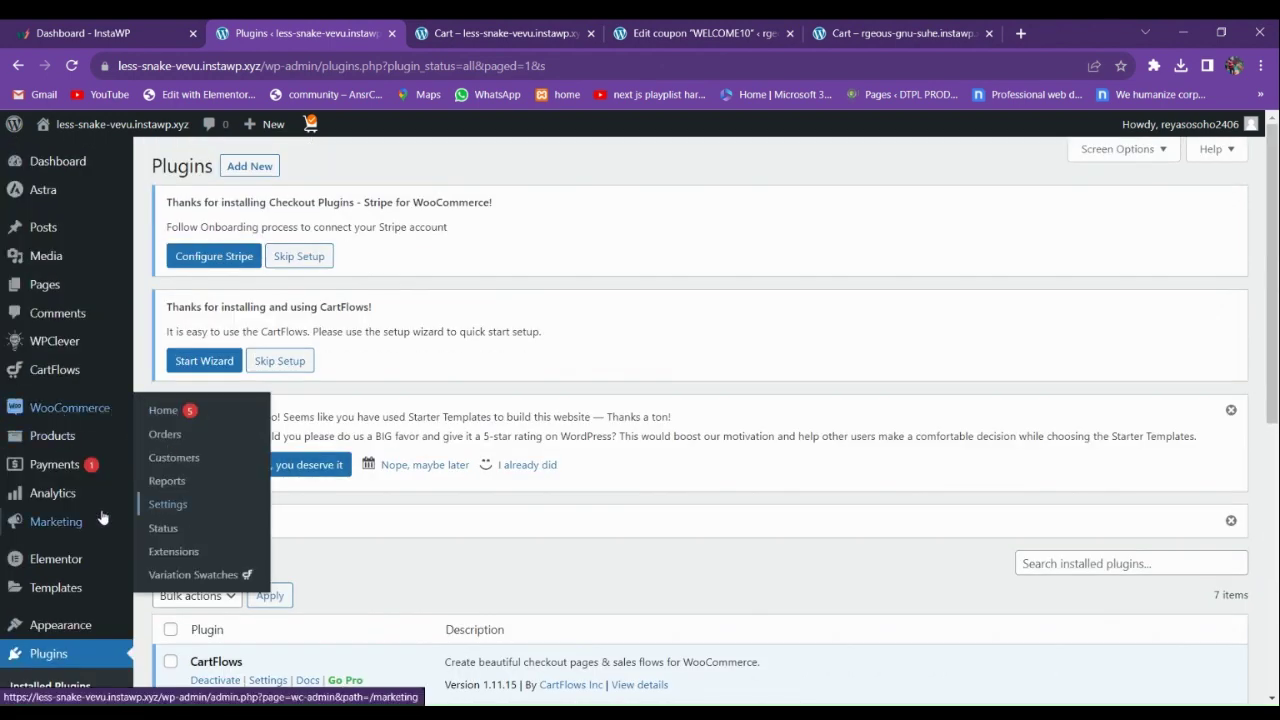
pyautogui.moveTo(62, 522)
pyautogui.click(171, 546)
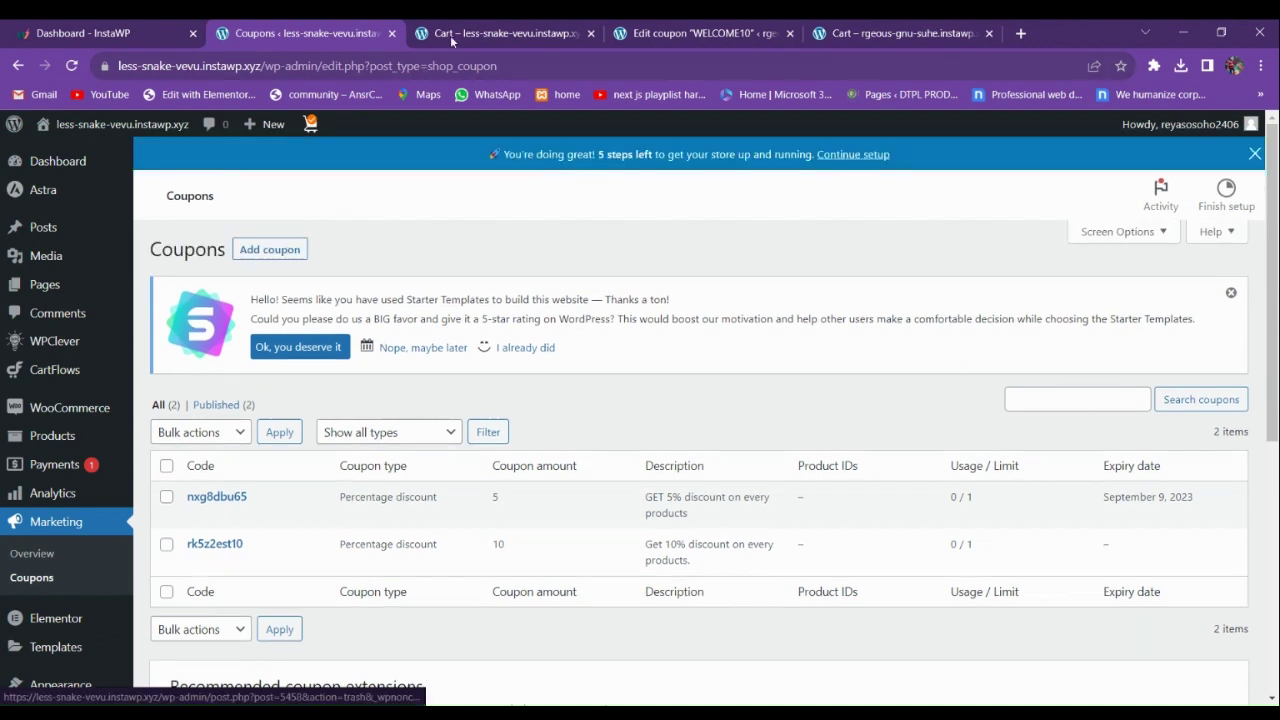
pyautogui.click(450, 35)
pyautogui.click(72, 66)
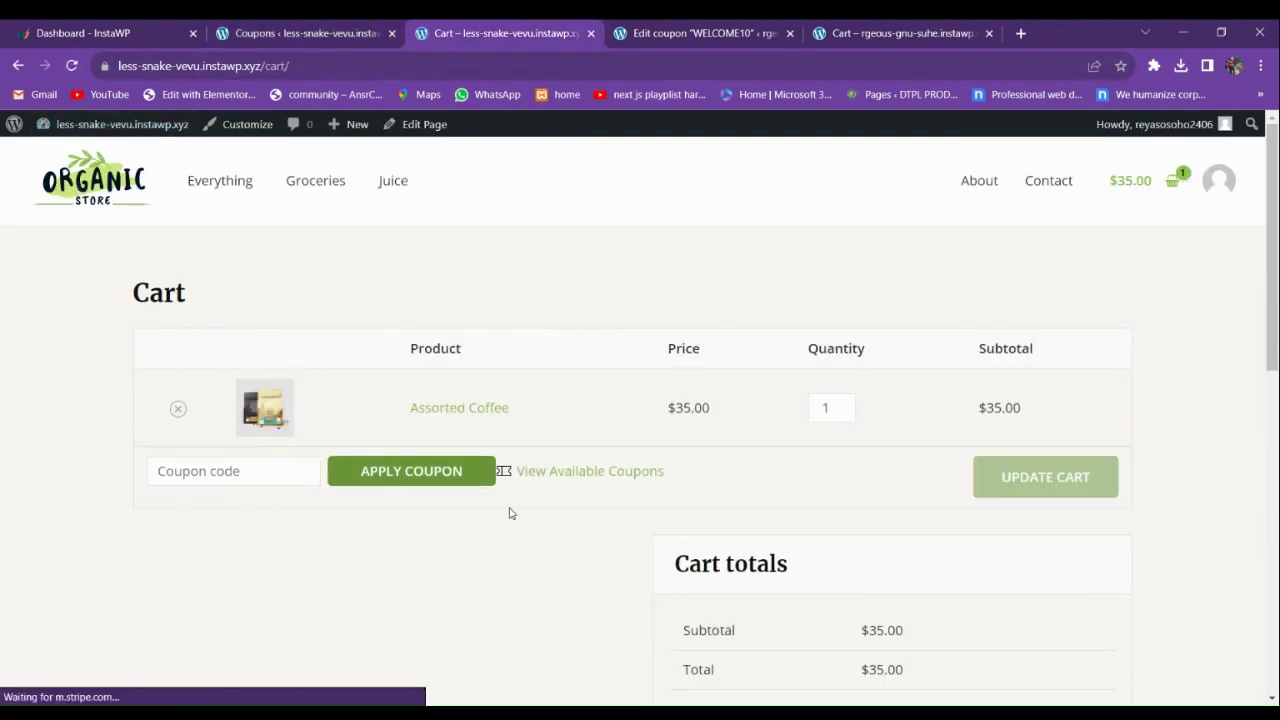
# - Apply the 5% Discount coupon nxg8dbu65 from the available coupons list
pyautogui.click(557, 472)
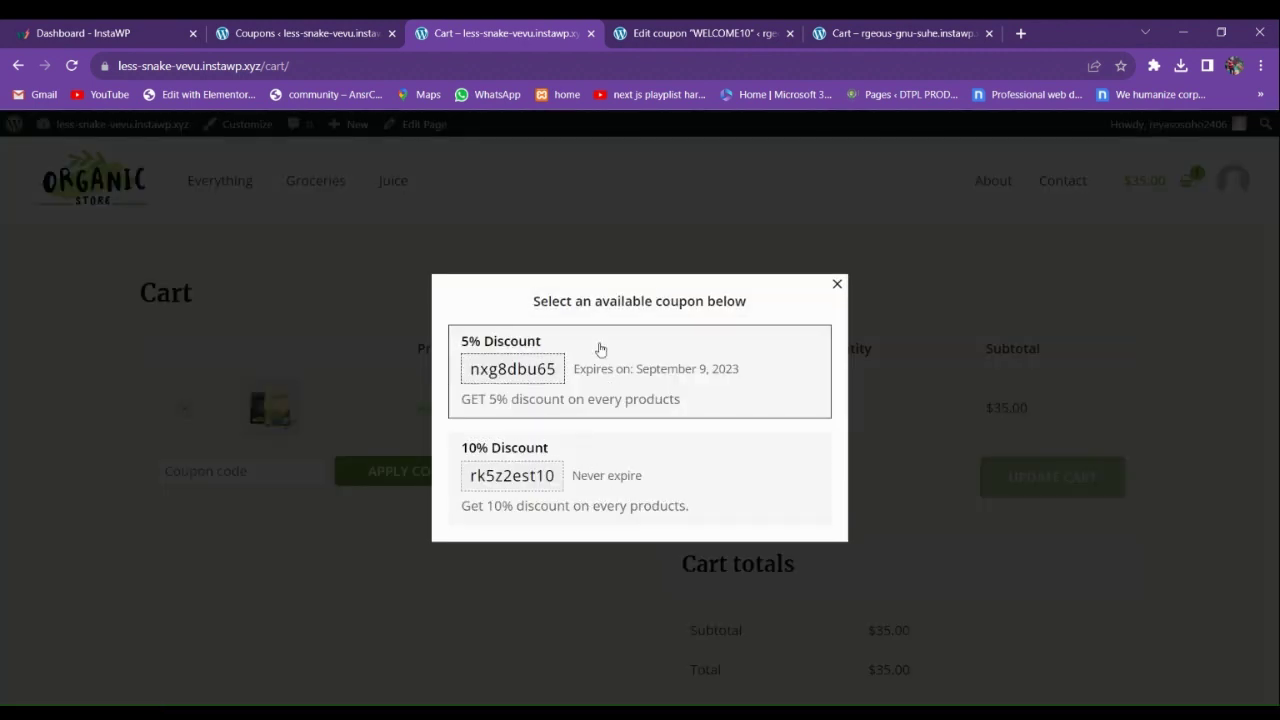
pyautogui.click(488, 570)
pyautogui.click(557, 472)
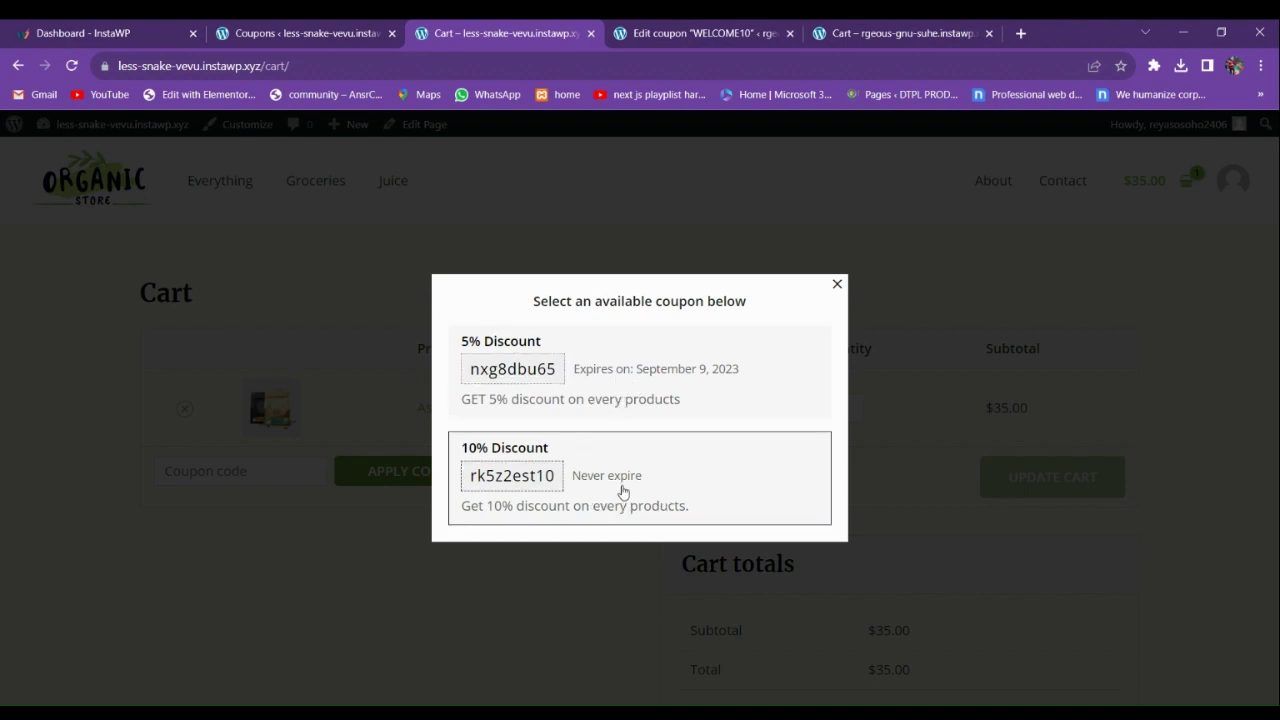
pyautogui.click(600, 386)
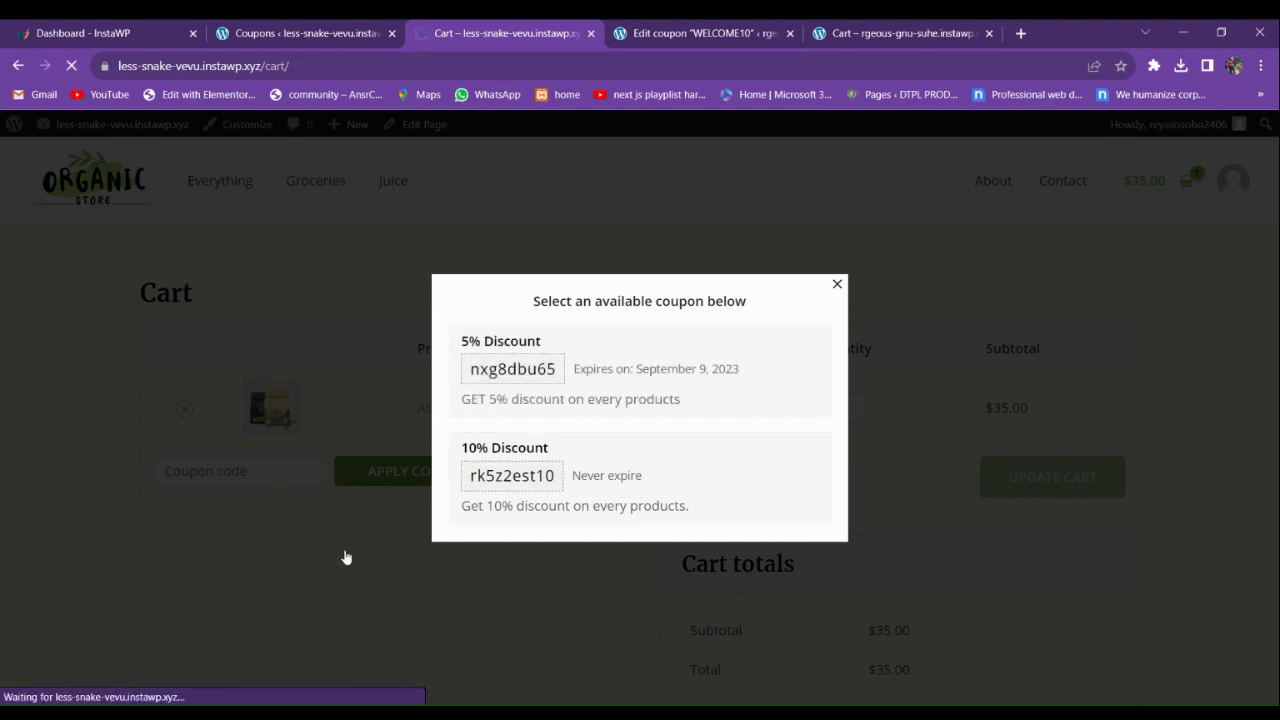
pyautogui.scroll(-3, 431, 467)
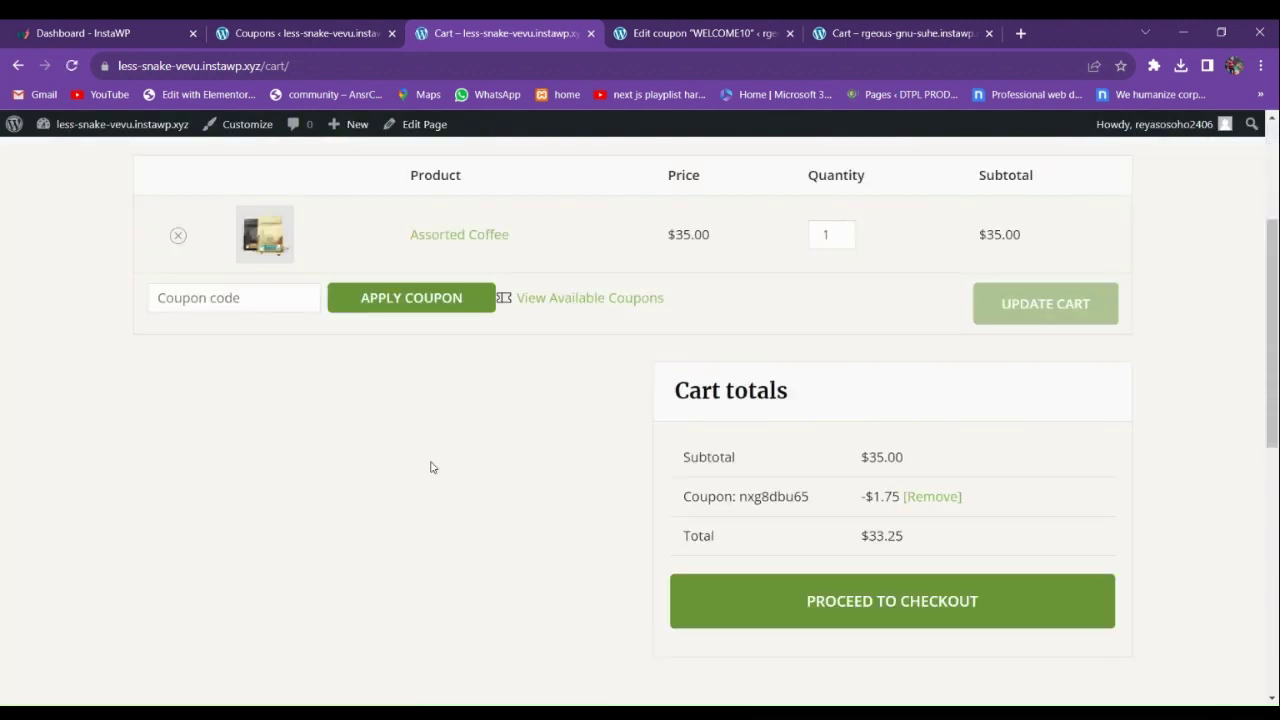
# - Replace the 5% coupon with the 10% coupon rk5z2est10, bringing the total to $31.50
pyautogui.click(917, 508)
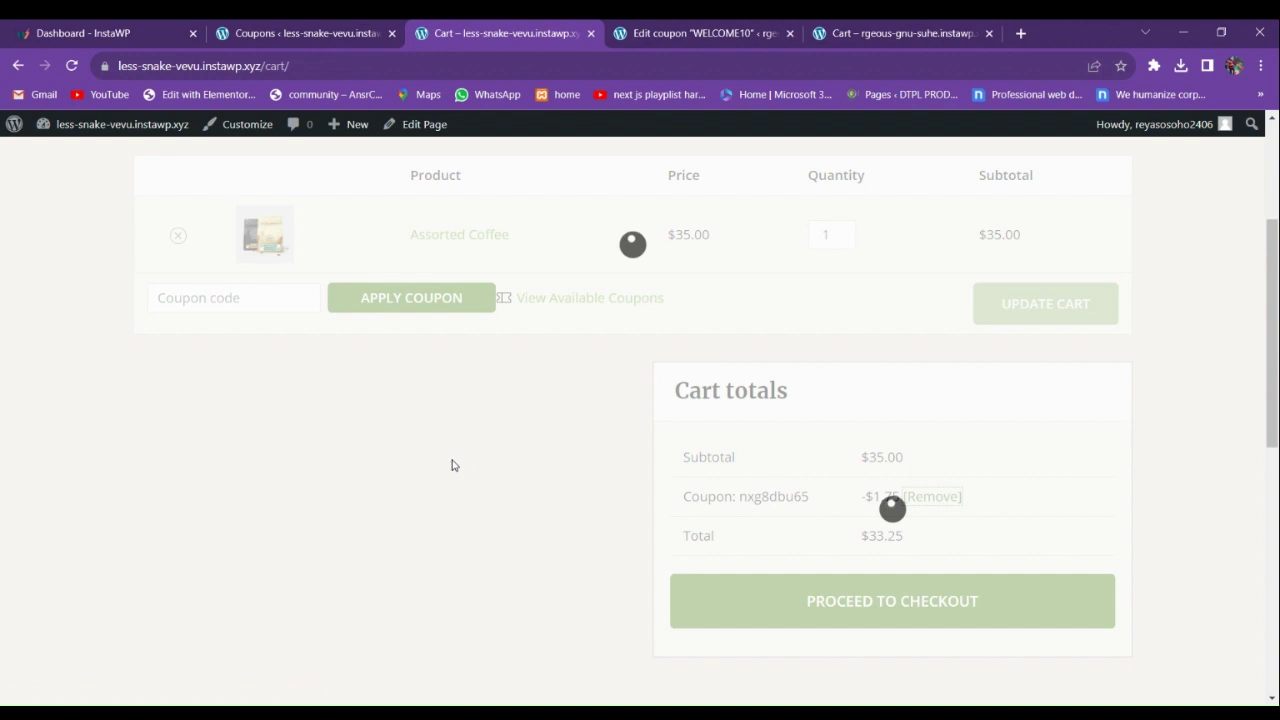
pyautogui.click(570, 413)
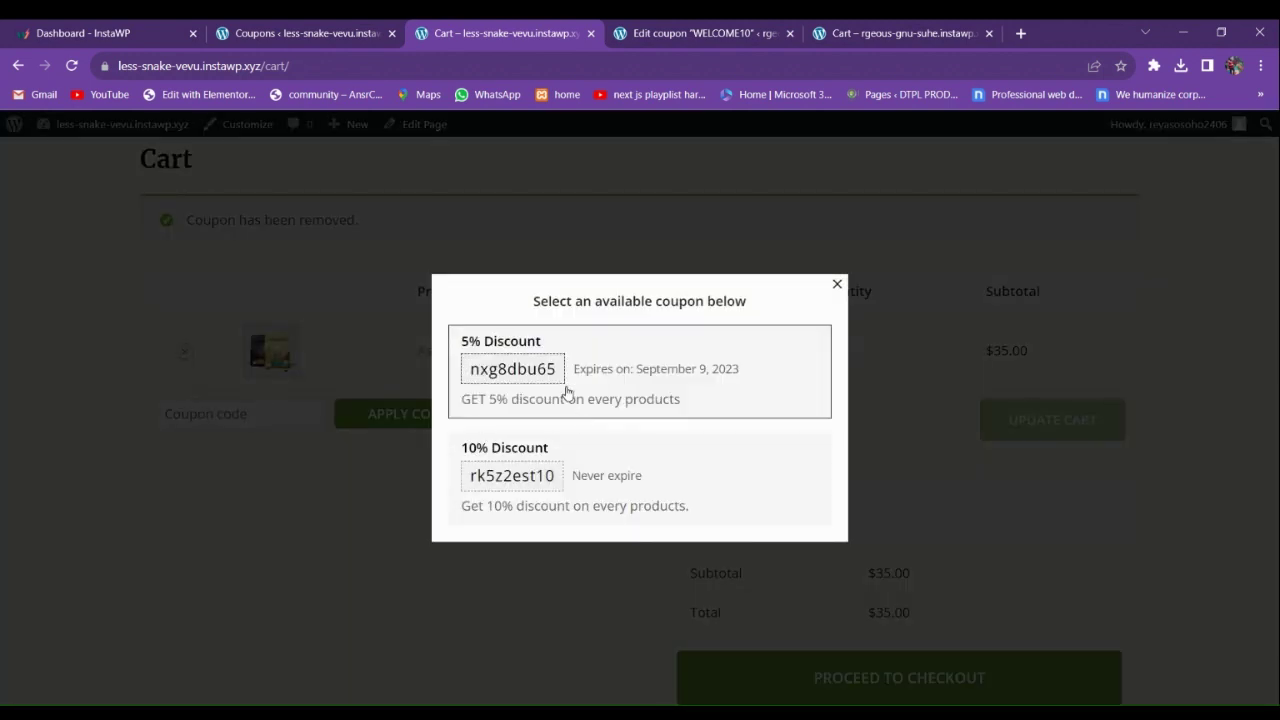
pyautogui.click(620, 478)
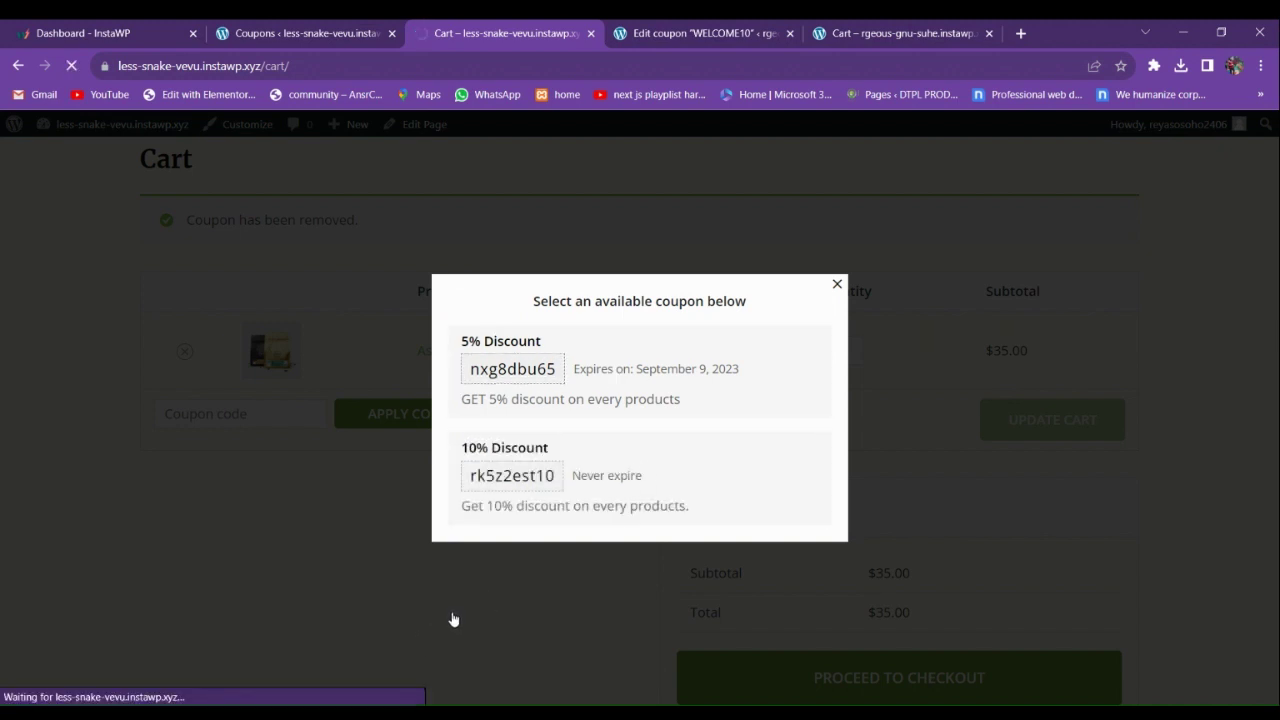
pyautogui.scroll(-3, 455, 580)
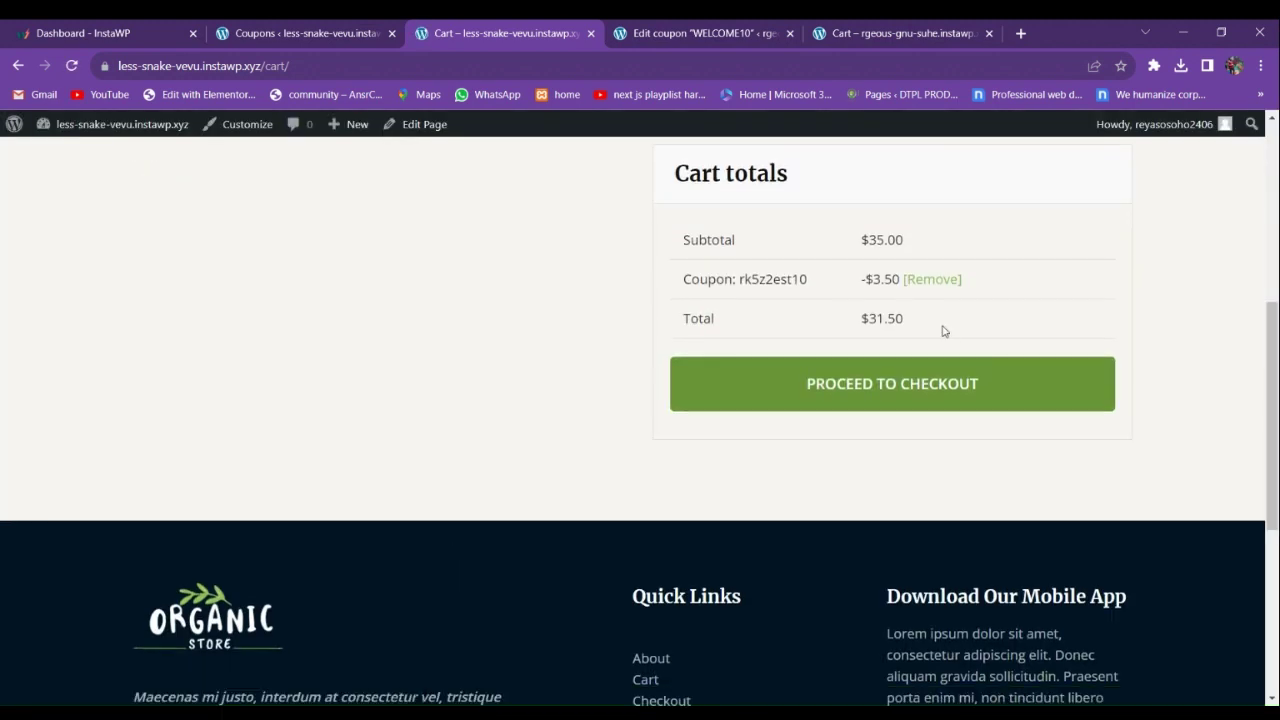
pyautogui.scroll(5, 664, 375)
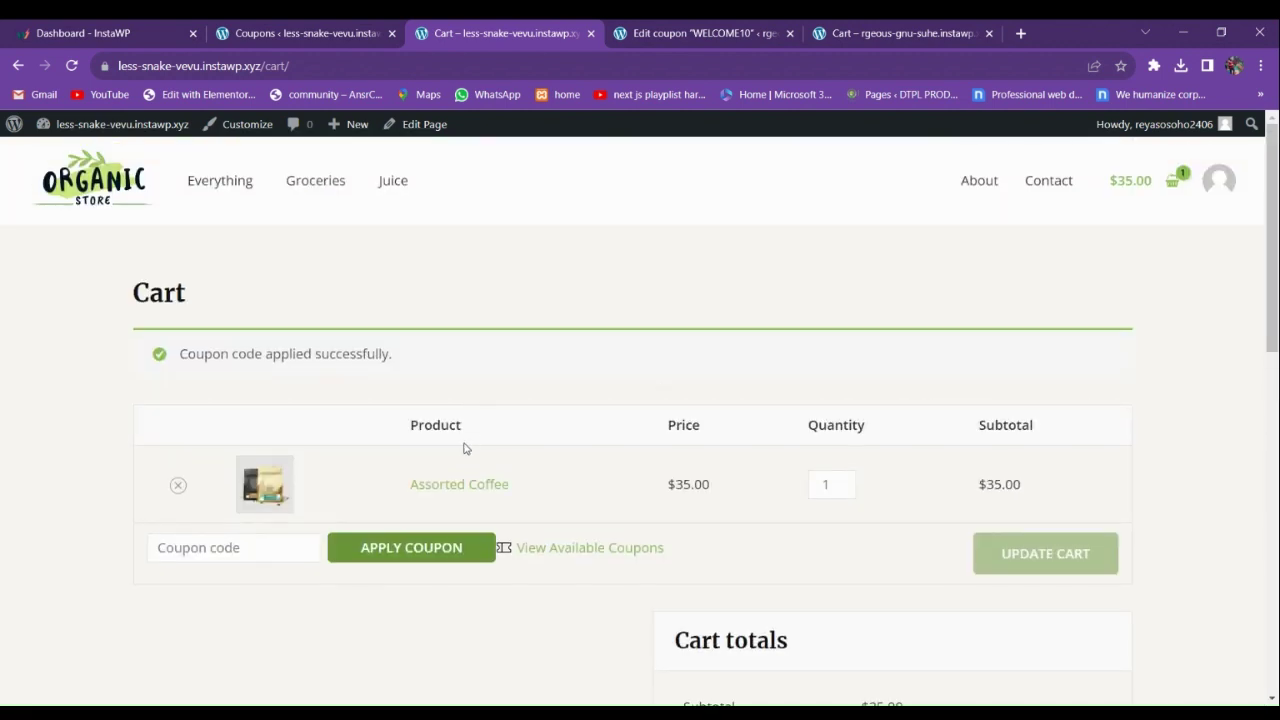
# - Inspect the page code behind the View Available Coupons link
pyautogui.rightClick(545, 553)
pyautogui.click(585, 693)
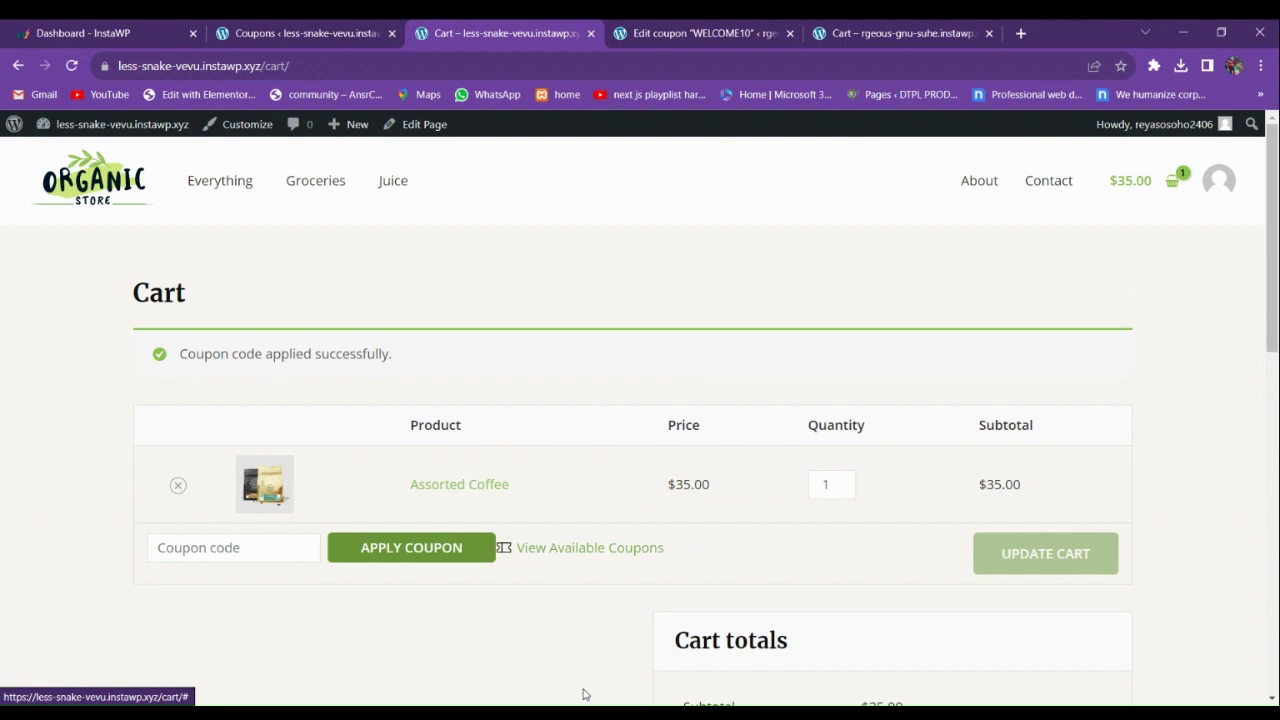
pyautogui.rightClick(570, 553)
pyautogui.click(594, 680)
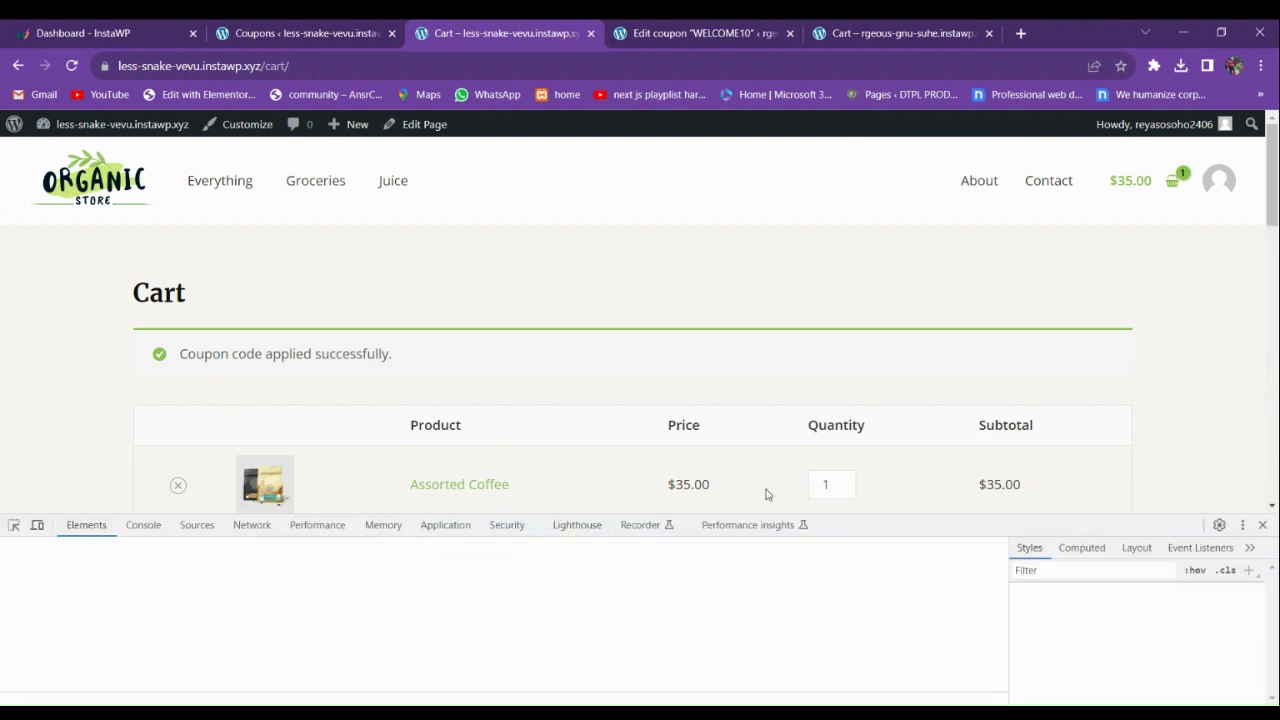
# - Close the inspector and confirm the coupon list marks rk5z2est10 as Applied
pyautogui.scroll(-2, 720, 409)
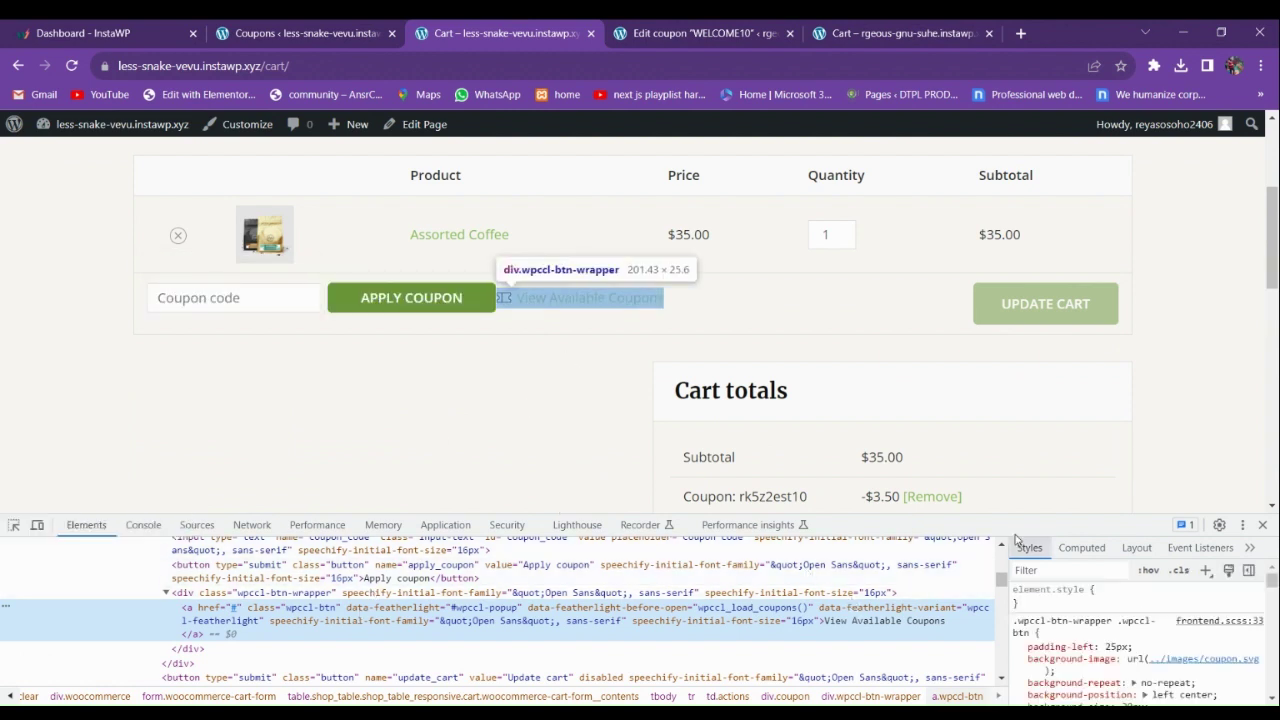
pyautogui.click(1262, 524)
pyautogui.scroll(2, 611, 423)
pyautogui.click(566, 472)
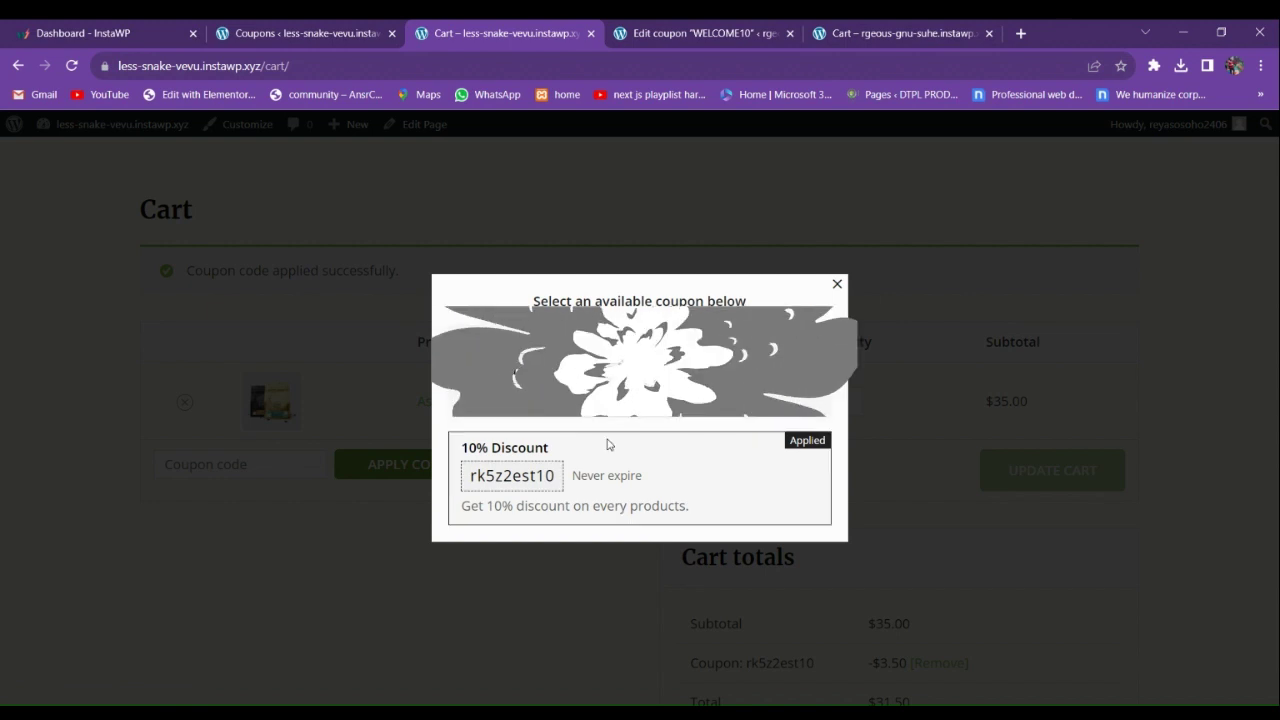
pyautogui.click(837, 286)
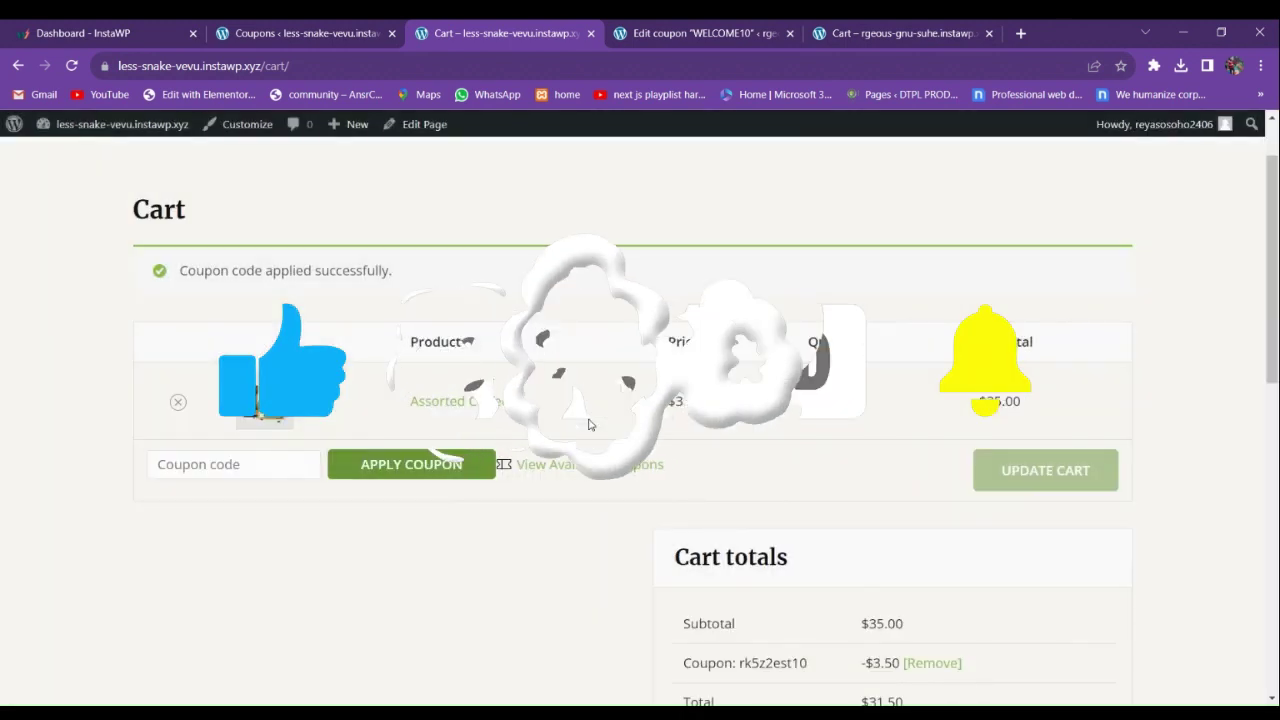
pyautogui.scroll(-5, 551, 449)
pyautogui.scroll(4, 548, 454)
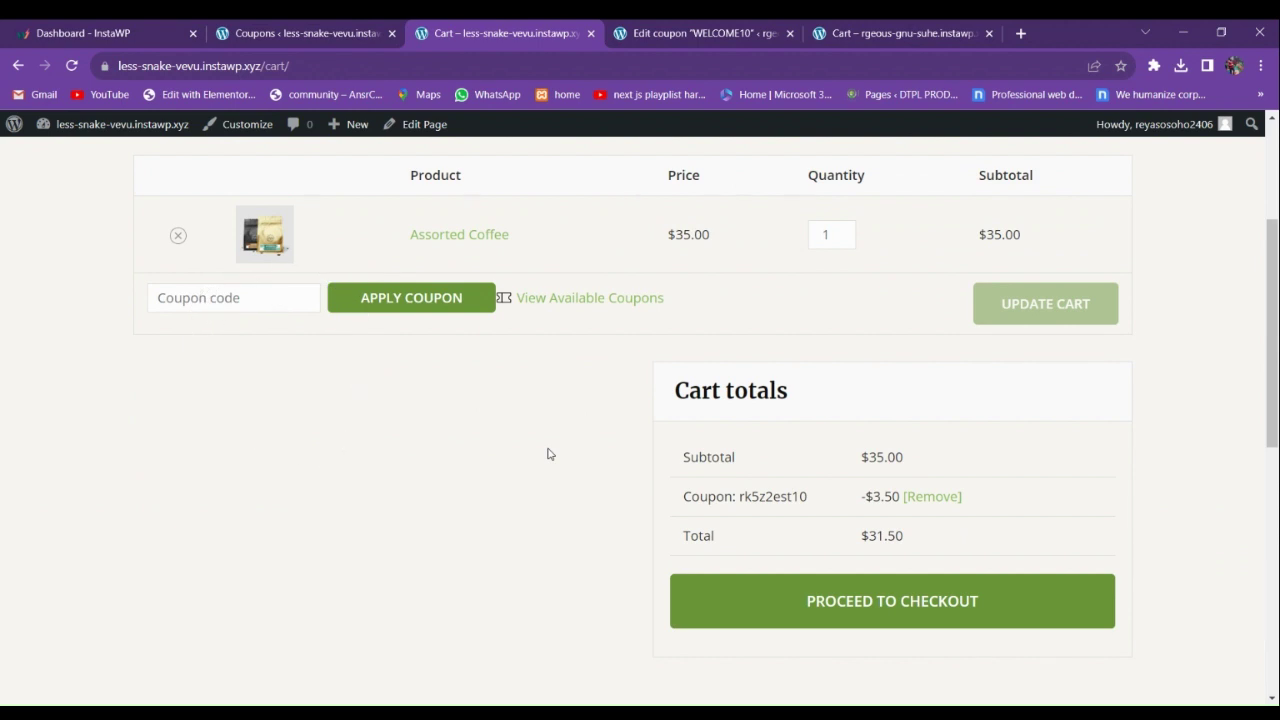